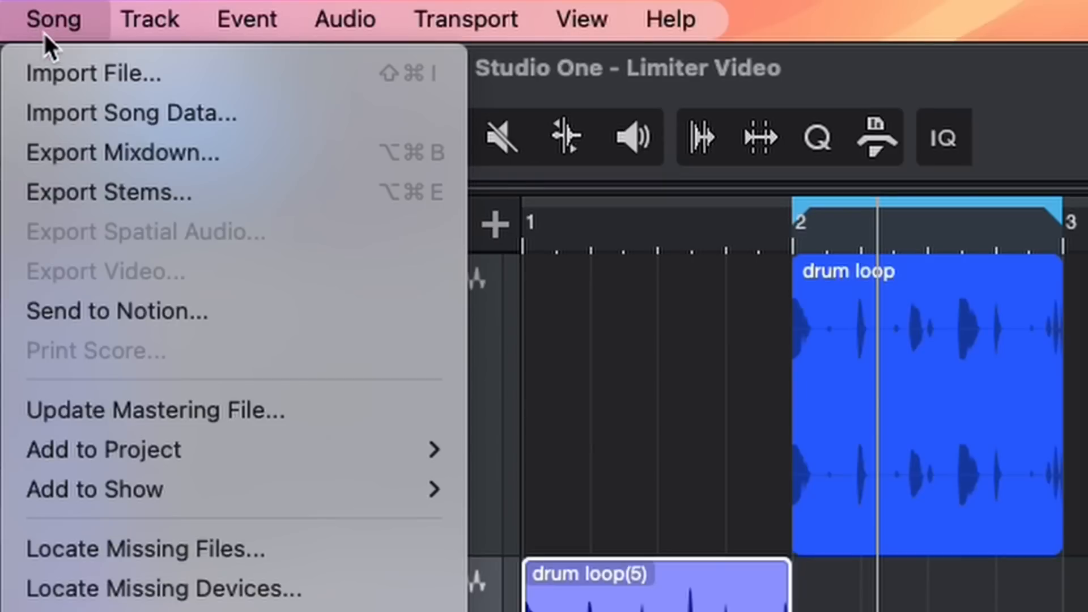
{"action": "left_click", "coordinate": [84, 188]}
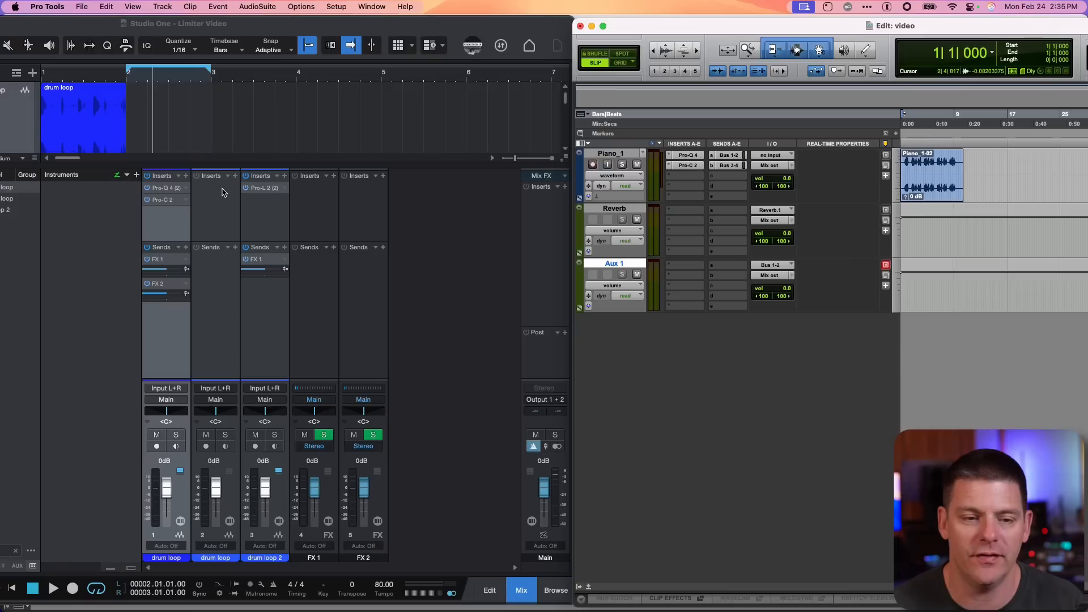
Copy the first drum loop channel's insert chain and send chain onto the second channel
{"action": "left_click", "coordinate": [166, 177]}
{"action": "left_click_drag", "start_coordinate": [167, 178], "coordinate": [218, 202]}
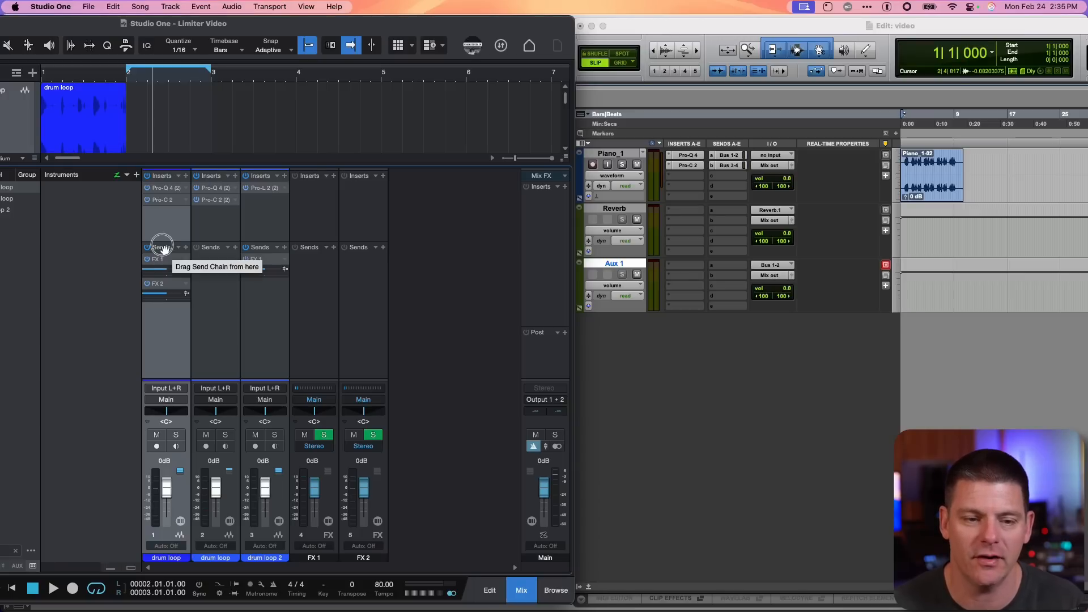
{"action": "left_click_drag", "start_coordinate": [163, 249], "coordinate": [201, 266]}
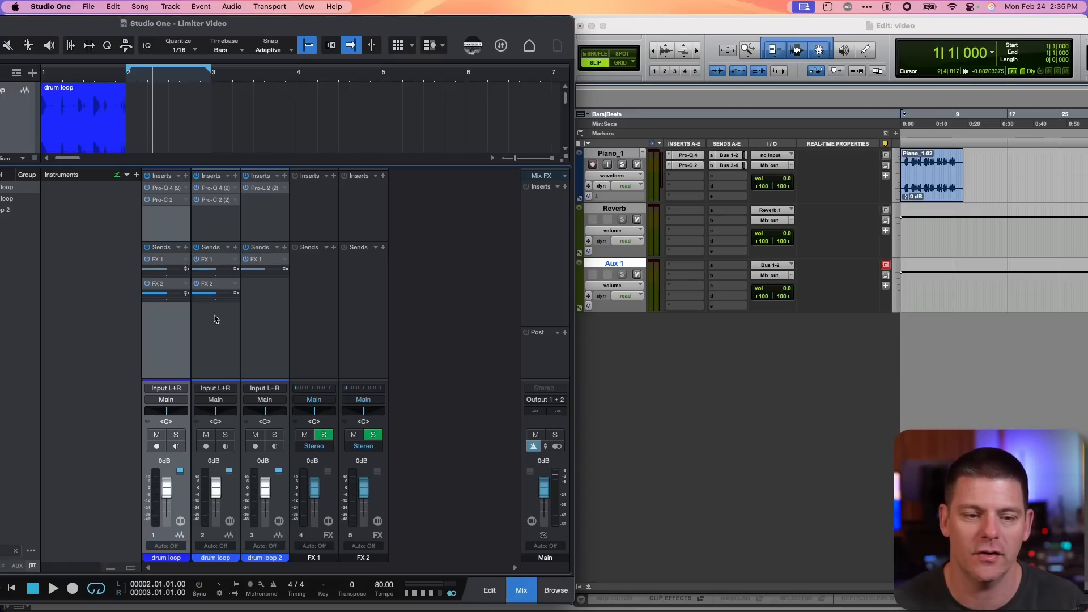
Select the second and third drum loop channels and copy the first channel's insert chain onto both
{"action": "left_click", "coordinate": [222, 335]}
{"action": "left_click", "coordinate": [263, 339]}
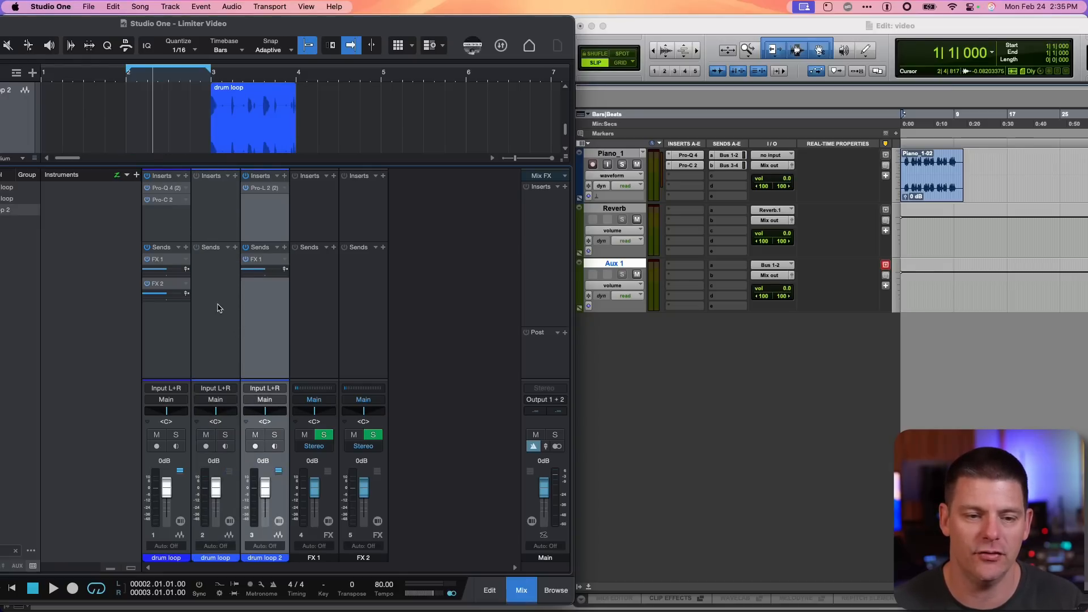
{"action": "left_click", "coordinate": [179, 322]}
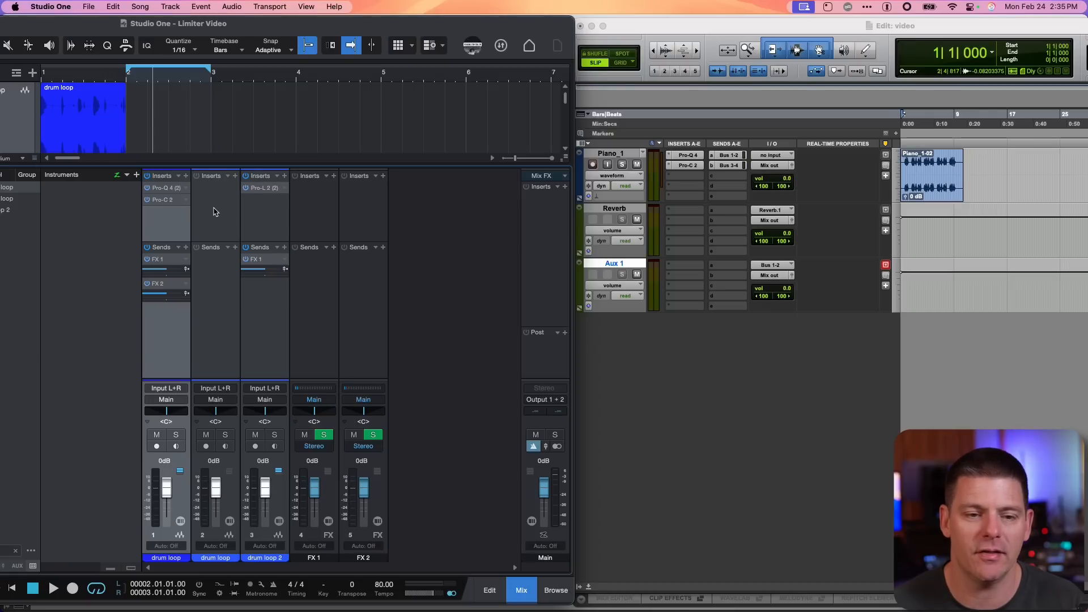
{"action": "left_click", "coordinate": [214, 211]}
{"action": "left_click", "coordinate": [273, 221], "text": "shift"}
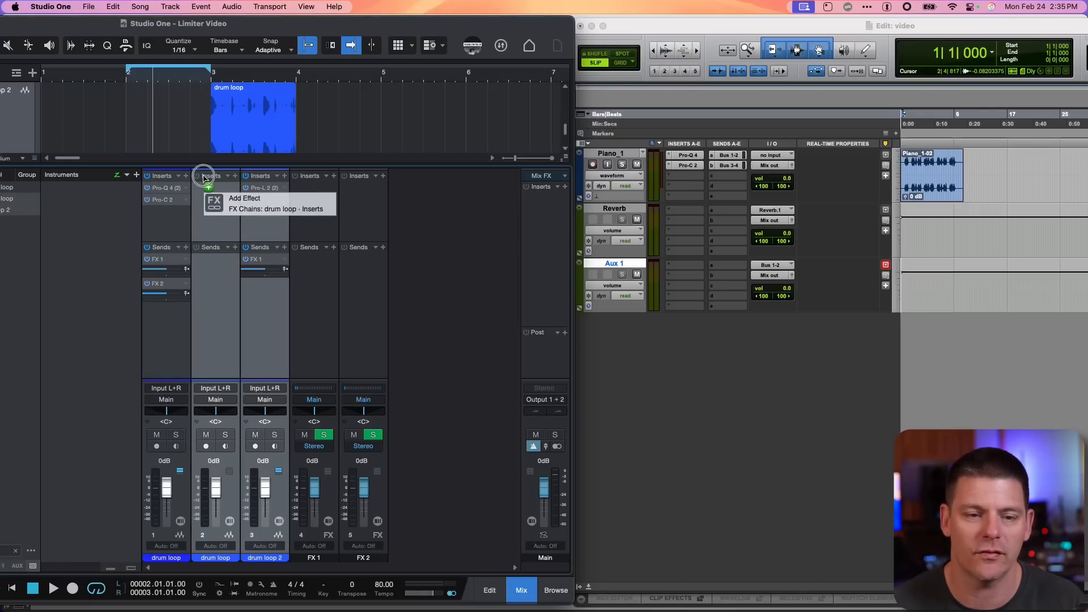
{"action": "left_click_drag", "start_coordinate": [203, 177], "coordinate": [213, 196]}
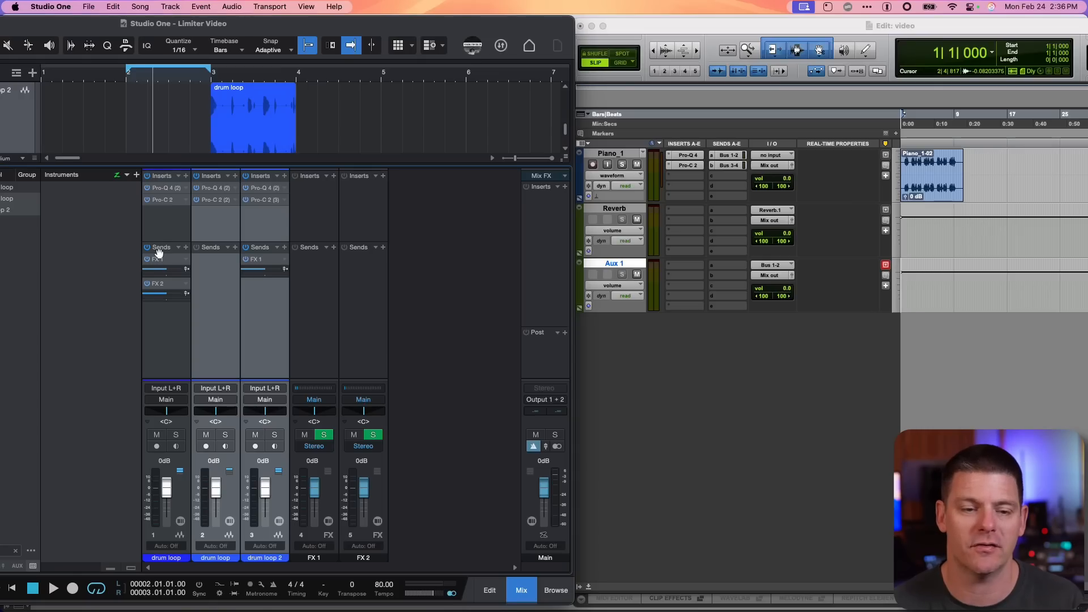
Copy the first drum loop channel's send chain with FX 1 and FX 2 onto the selected channels
{"action": "left_click_drag", "start_coordinate": [158, 248], "coordinate": [214, 255]}
{"action": "left_click", "coordinate": [262, 273]}
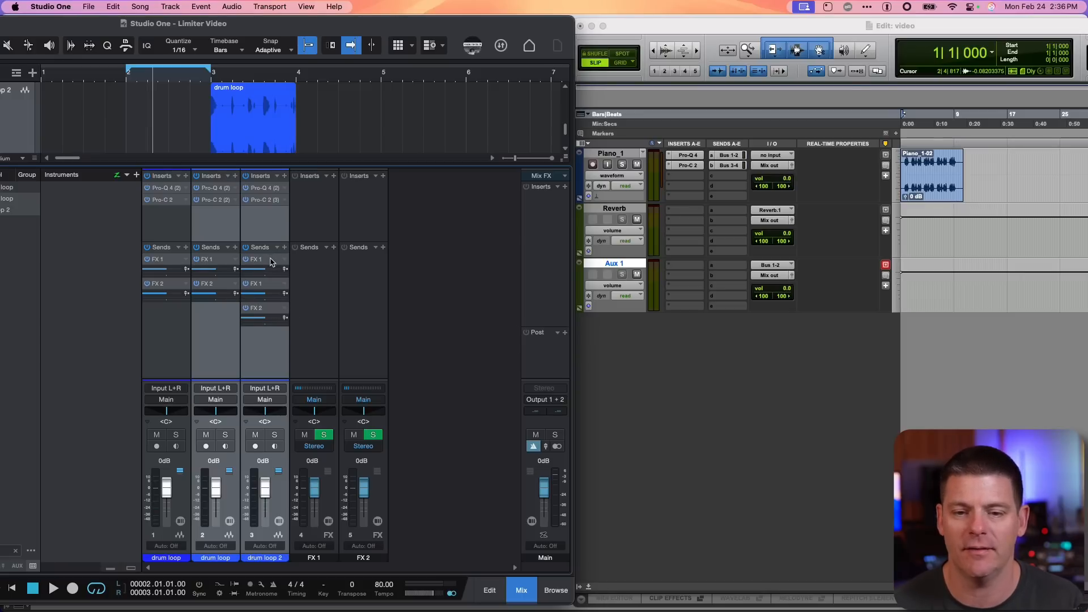
Copy the Piano_1 track's Pro-Q 4 and Pro-C 2 inserts and its Bus 1-2 and Bus 3-4 sends onto the Reverb track
{"action": "left_click", "coordinate": [776, 358]}
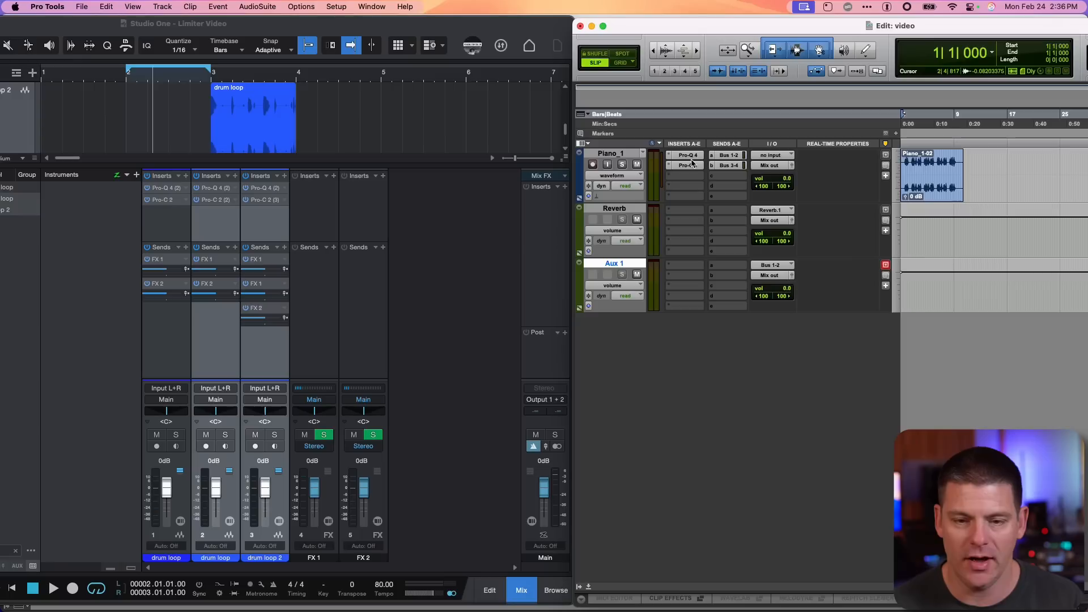
{"action": "left_click_drag", "start_coordinate": [691, 163], "coordinate": [688, 211]}
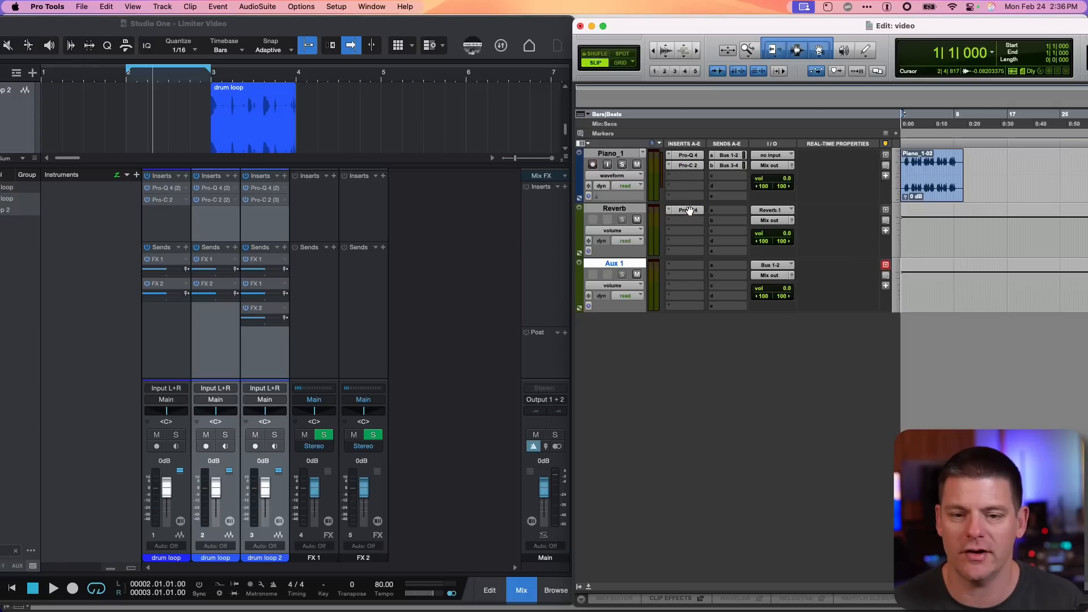
{"action": "left_click_drag", "start_coordinate": [689, 166], "coordinate": [688, 220]}
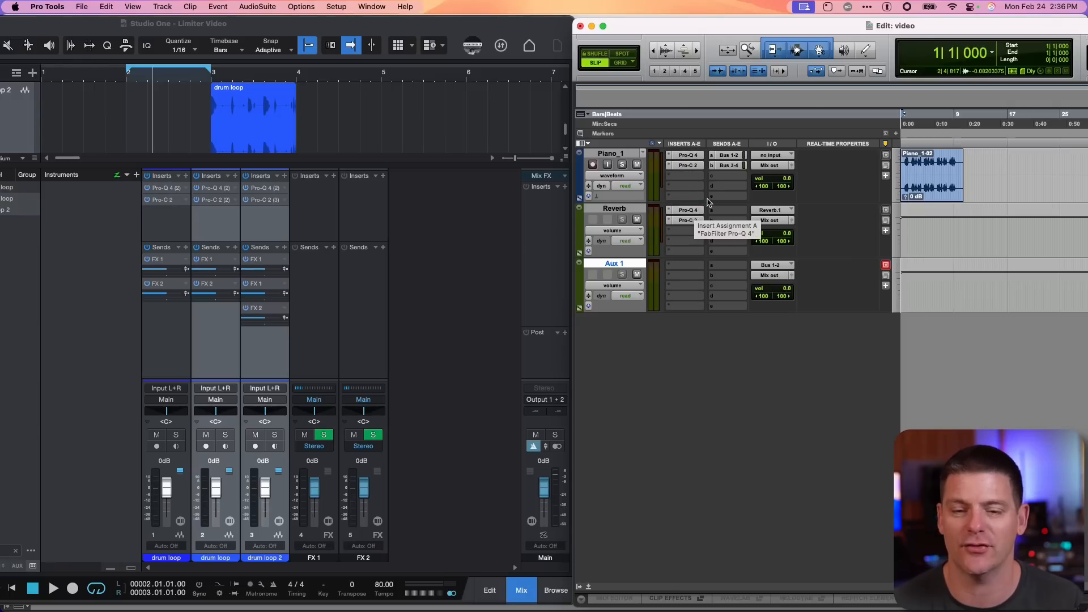
{"action": "left_click_drag", "start_coordinate": [730, 161], "coordinate": [725, 211]}
{"action": "left_click_drag", "start_coordinate": [728, 165], "coordinate": [727, 221]}
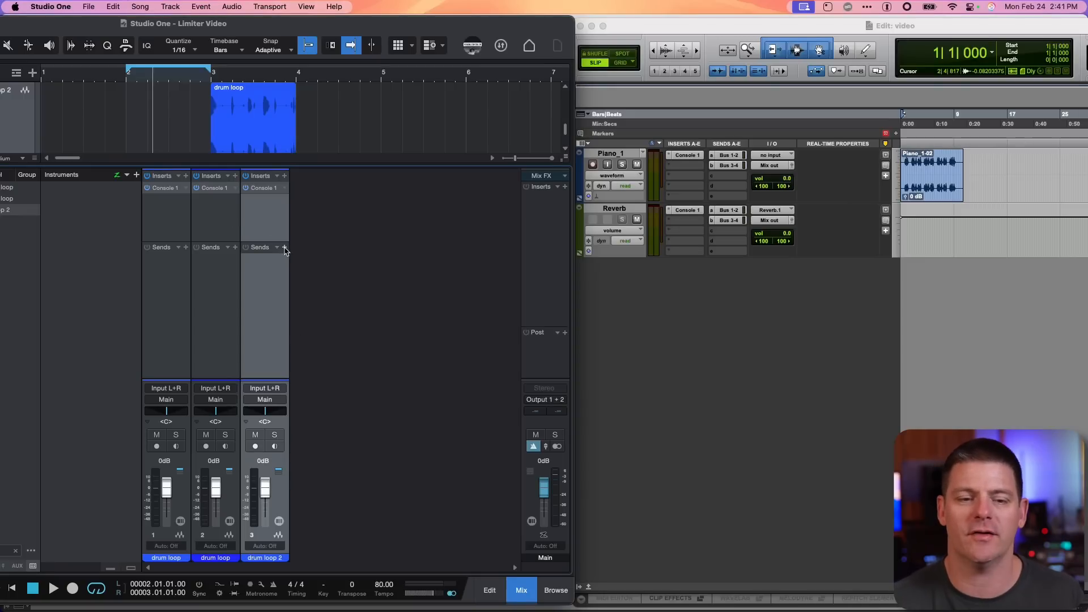
Add a send from the drum loop 2 channel to a new bus channel
{"action": "left_click", "coordinate": [285, 248]}
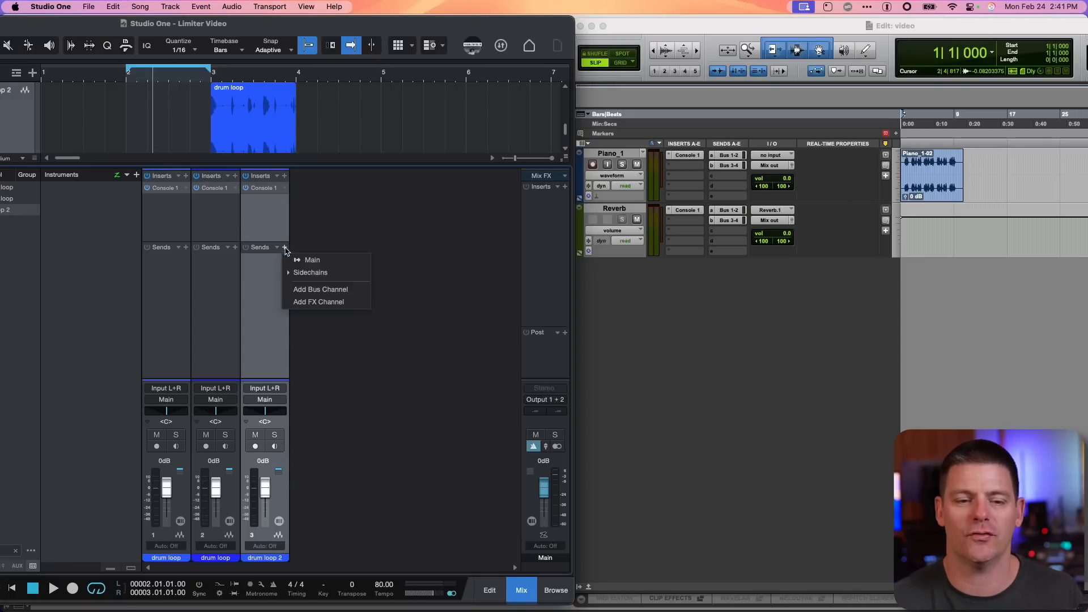
{"action": "left_click", "coordinate": [311, 290]}
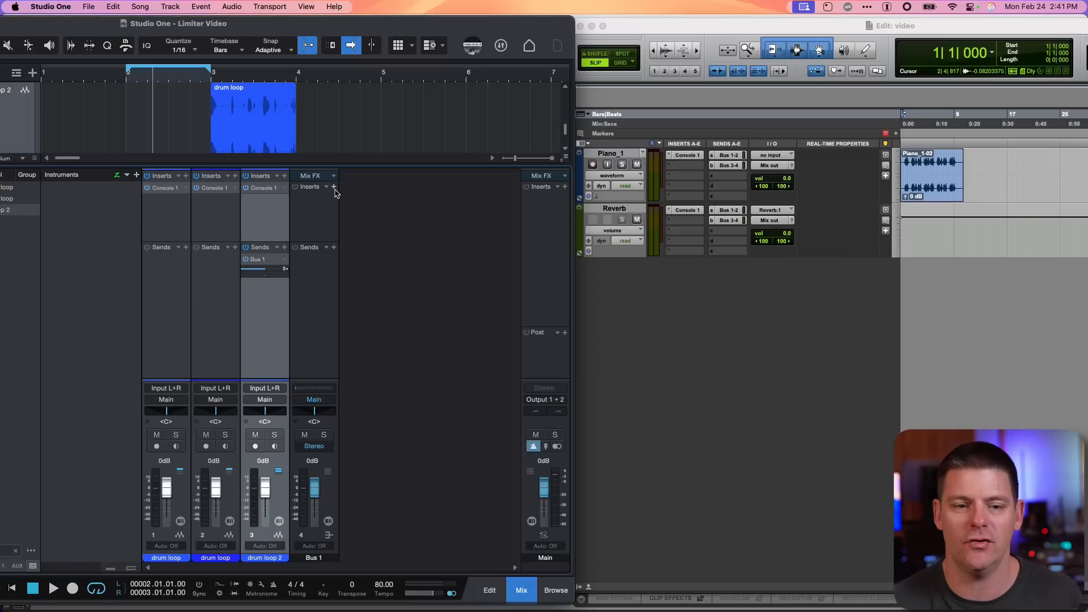
Add a send from the Reverb track to a new stereo Aux Input track named Aux 1
{"action": "left_click", "coordinate": [702, 300]}
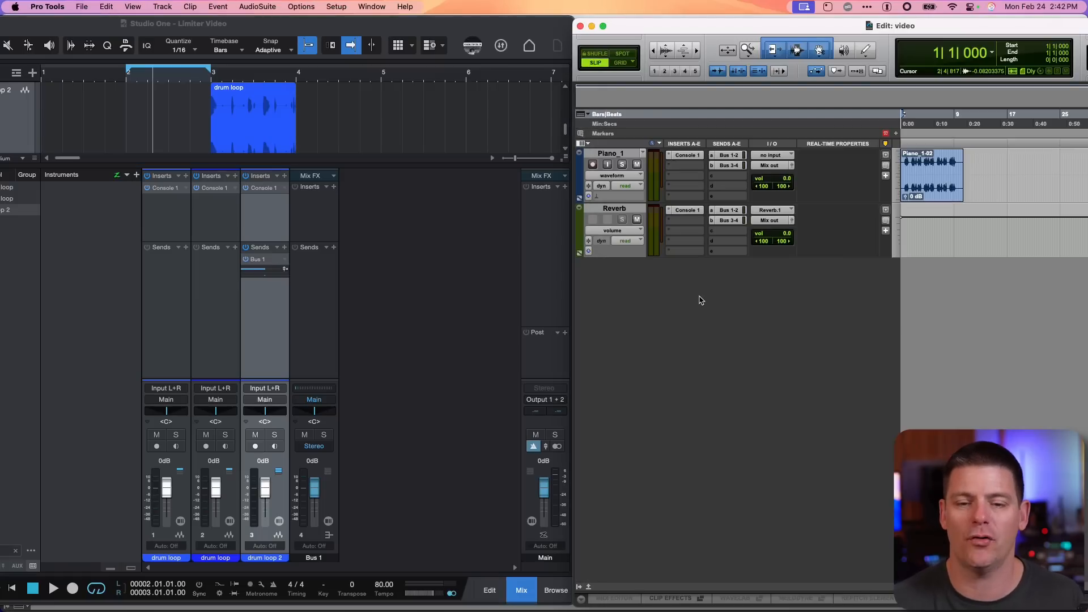
{"action": "left_click", "coordinate": [729, 238]}
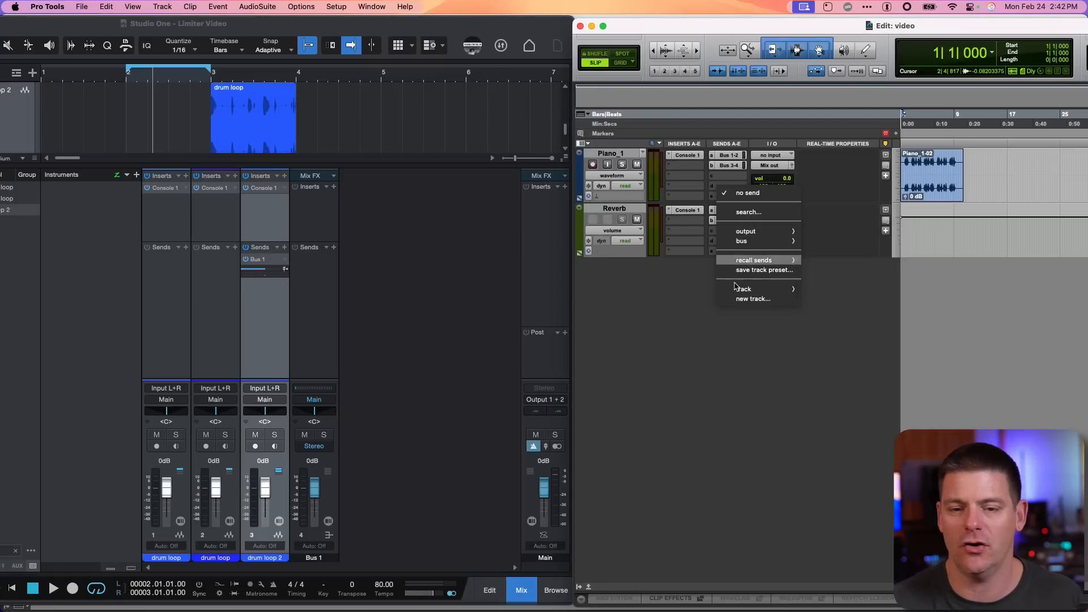
{"action": "left_click", "coordinate": [741, 299]}
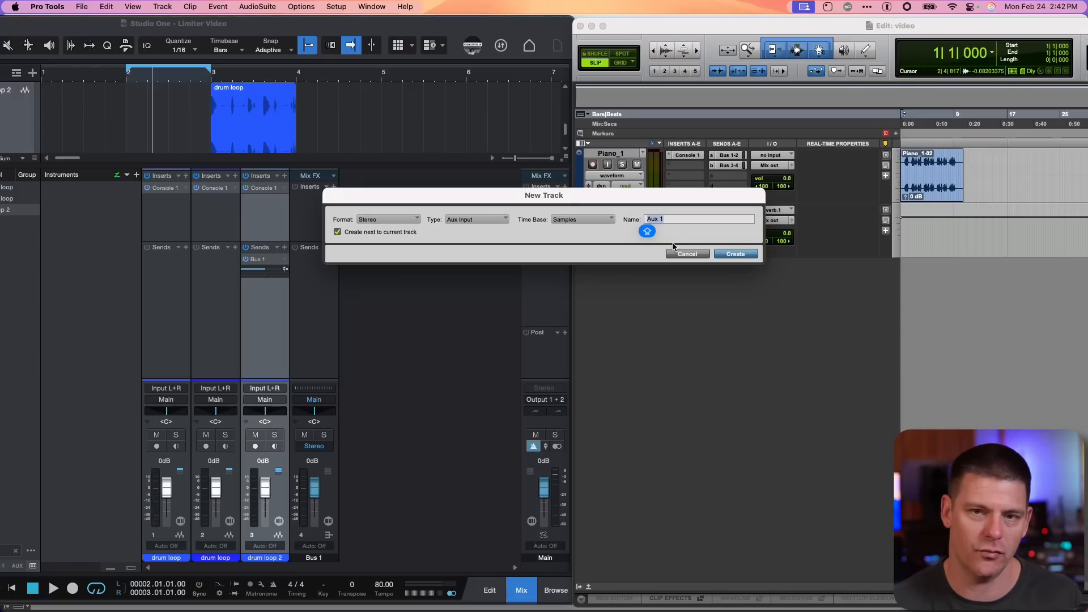
{"action": "left_click", "coordinate": [728, 253]}
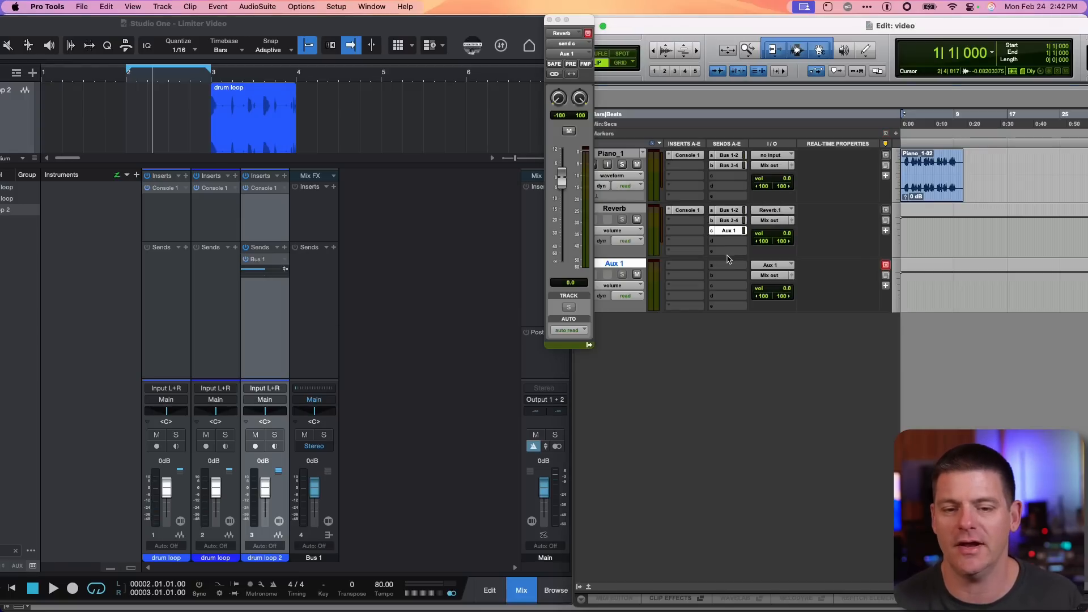
{"action": "left_click", "coordinate": [674, 274]}
{"action": "left_click", "coordinate": [651, 347]}
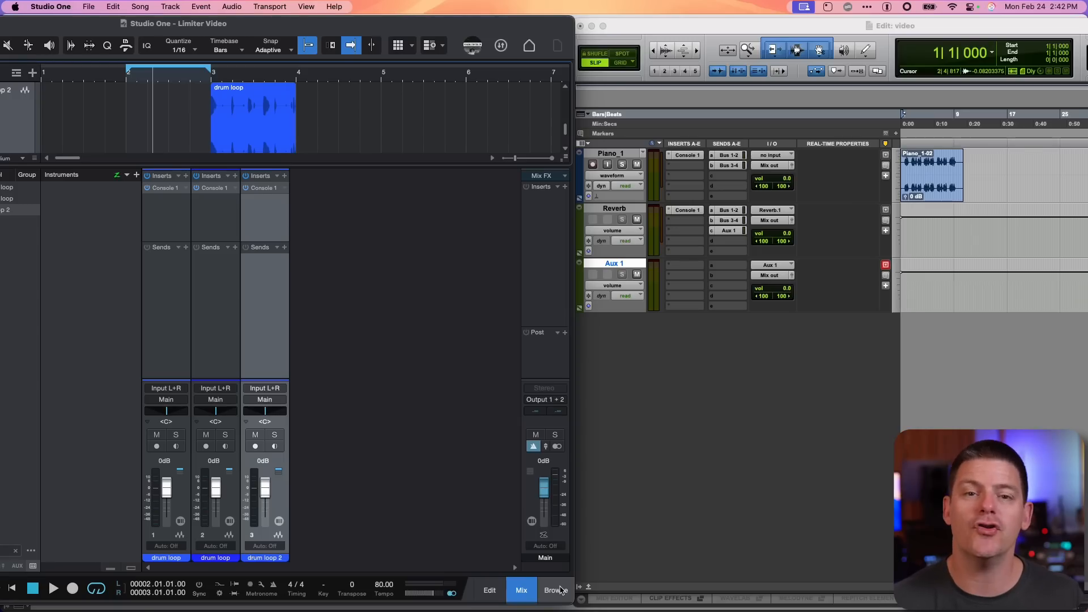
Add the Waves Abbey Road Chambers Mono/Stereo reverb as a send on the second drum loop channel and open its editor
{"action": "left_click", "coordinate": [557, 591]}
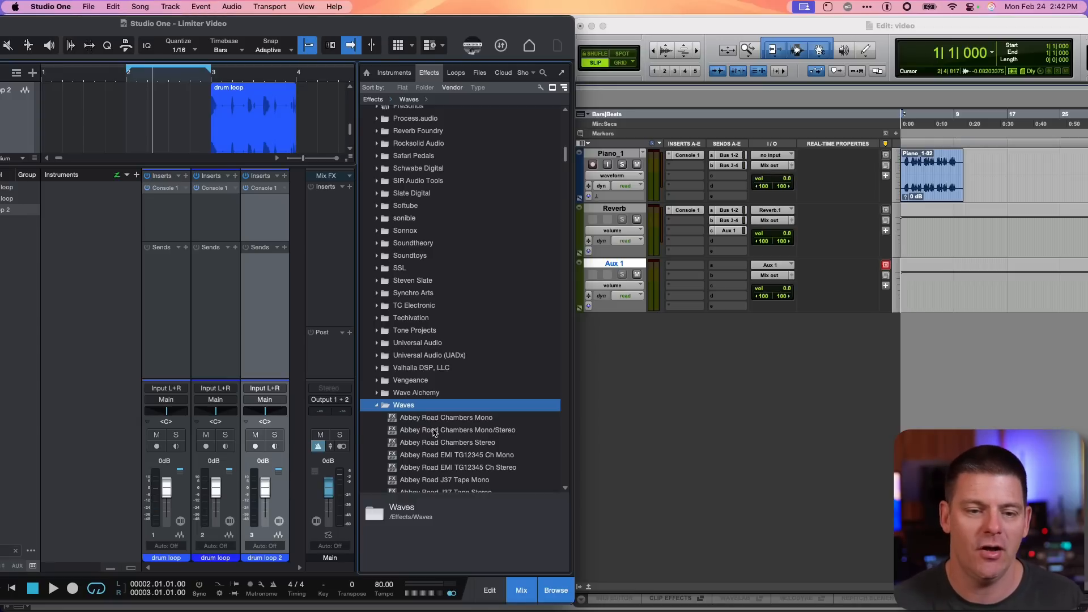
{"action": "left_click_drag", "start_coordinate": [434, 432], "coordinate": [214, 262]}
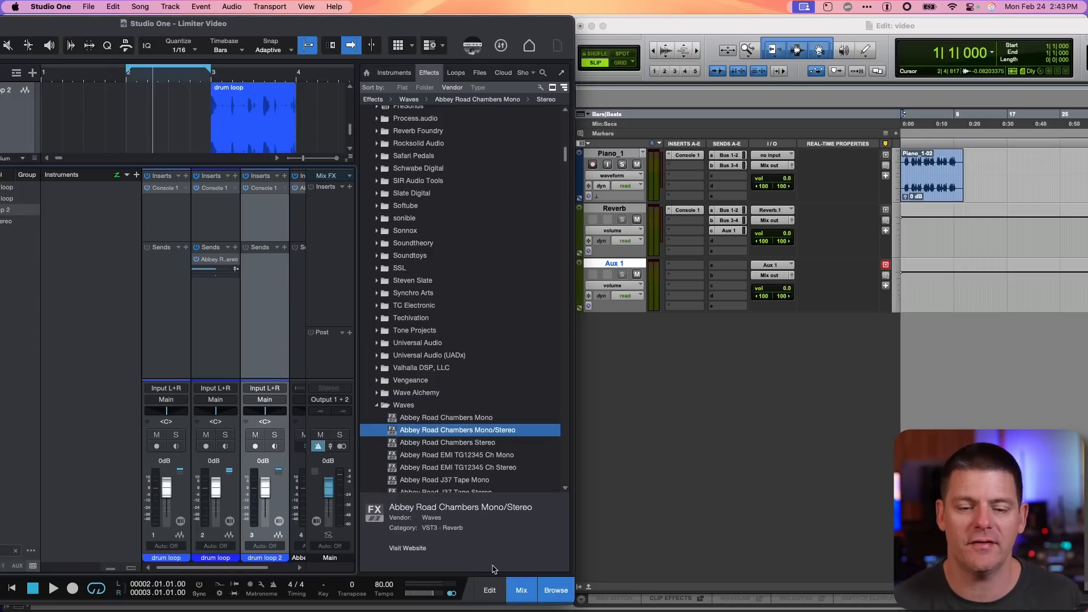
{"action": "left_click", "coordinate": [557, 591]}
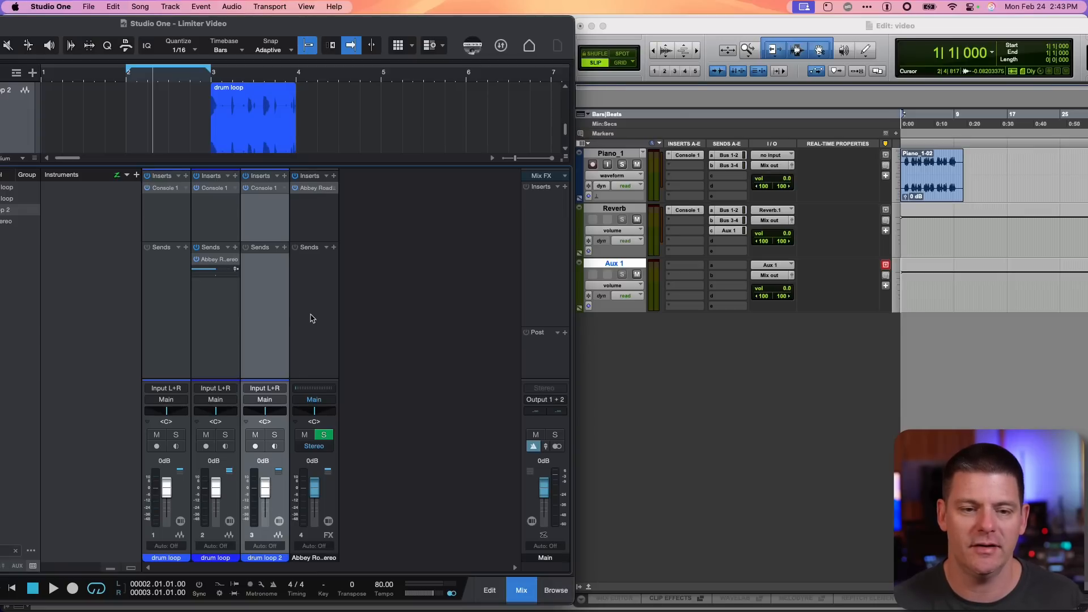
{"action": "left_click", "coordinate": [218, 259]}
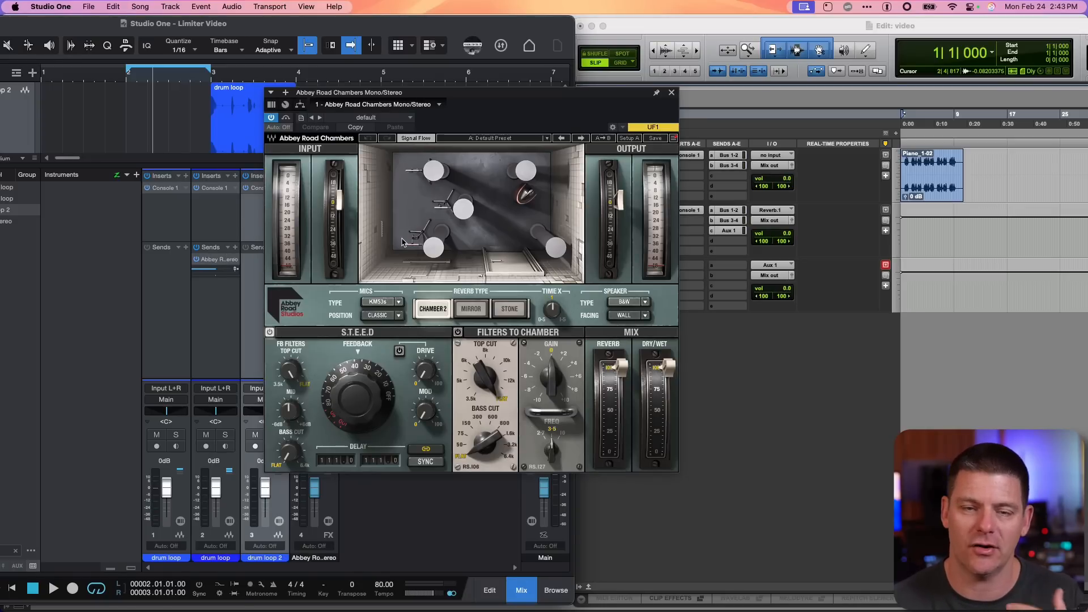
{"action": "double_click", "coordinate": [212, 262]}
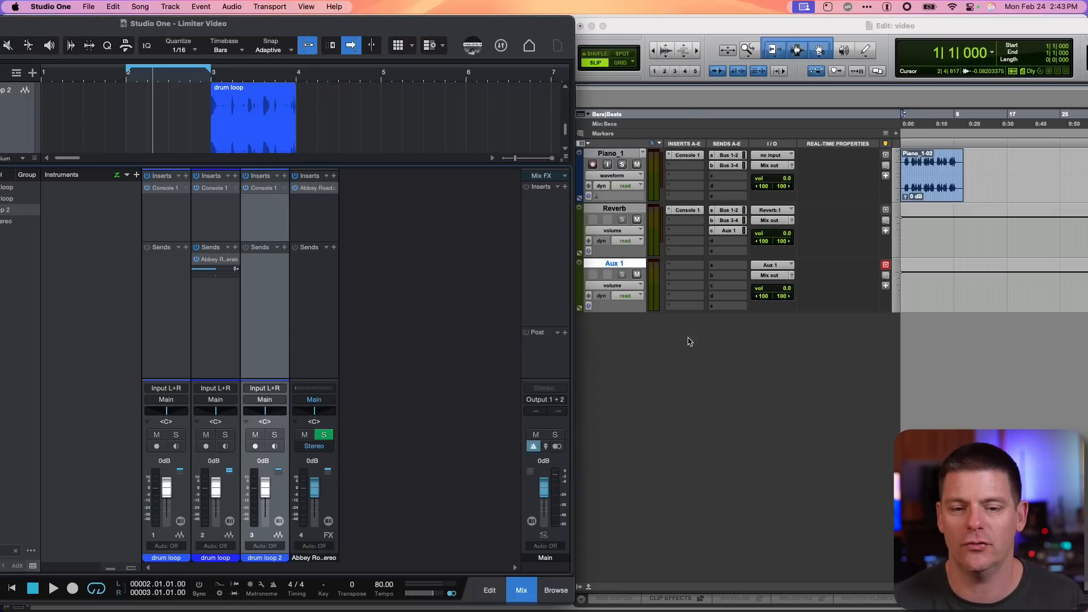
Insert the RVerb plugin on the Aux 1 track
{"action": "left_click", "coordinate": [683, 278]}
{"action": "left_click", "coordinate": [683, 278]}
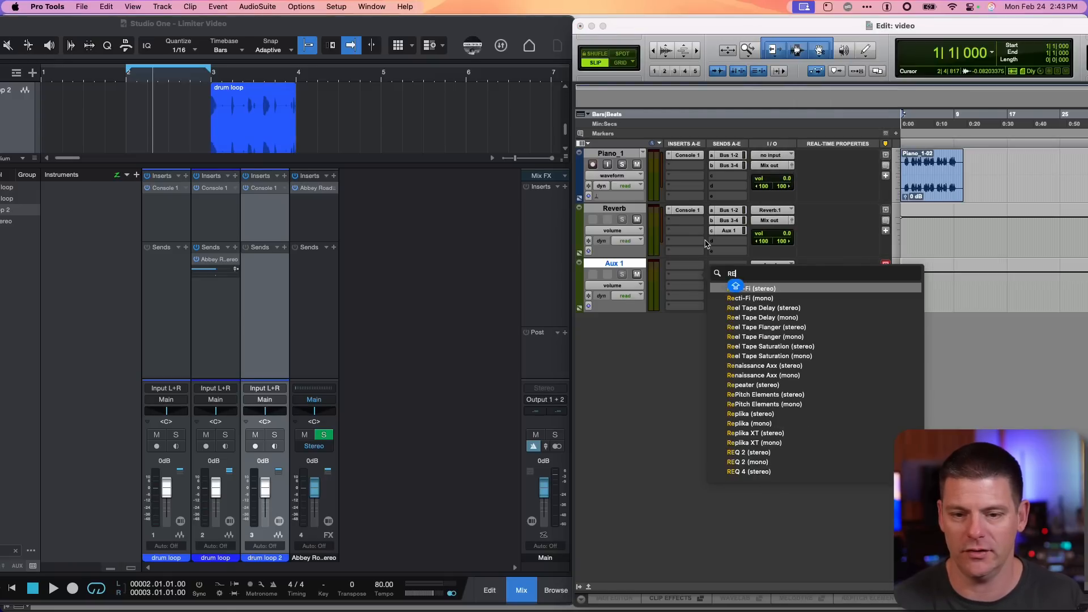
{"action": "key", "text": "BackSpace"}
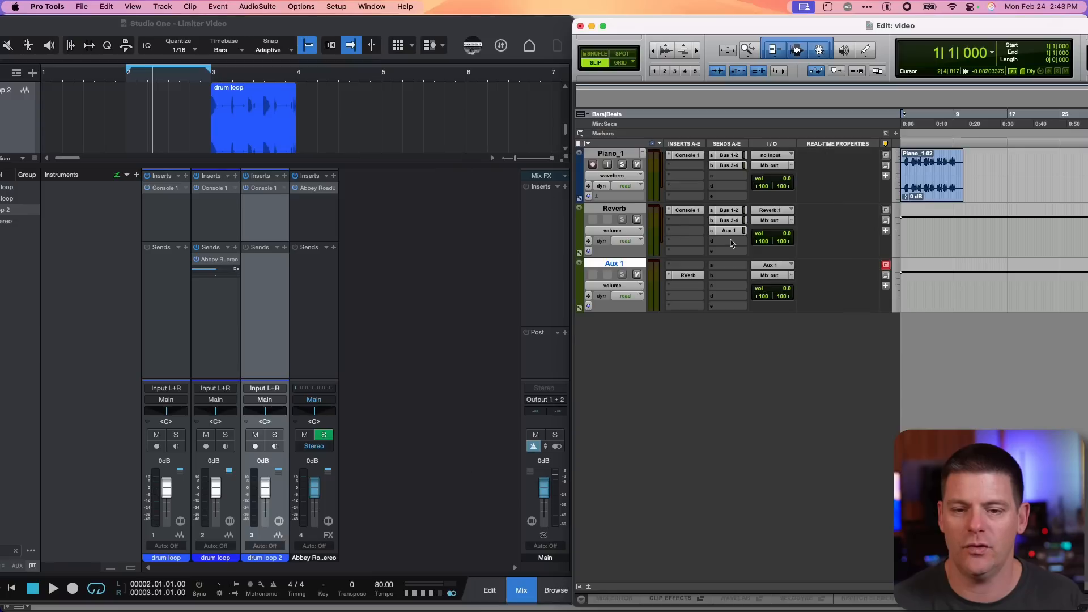
Open the Reverb track's Aux 1 send and inspect the RVerb insert on Aux 1
{"action": "left_click", "coordinate": [731, 232]}
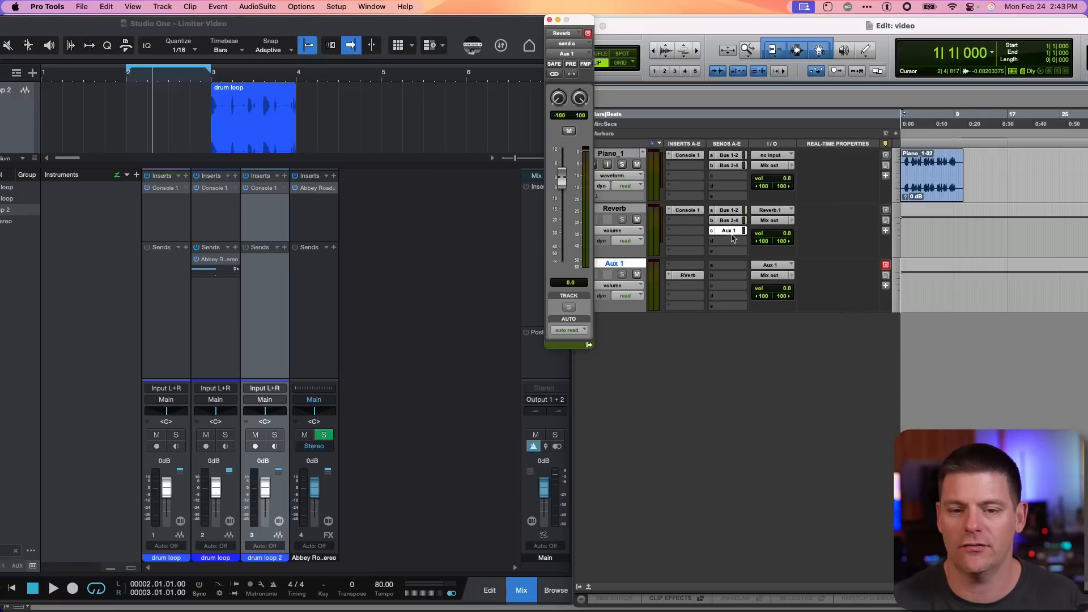
{"action": "left_click", "coordinate": [732, 237]}
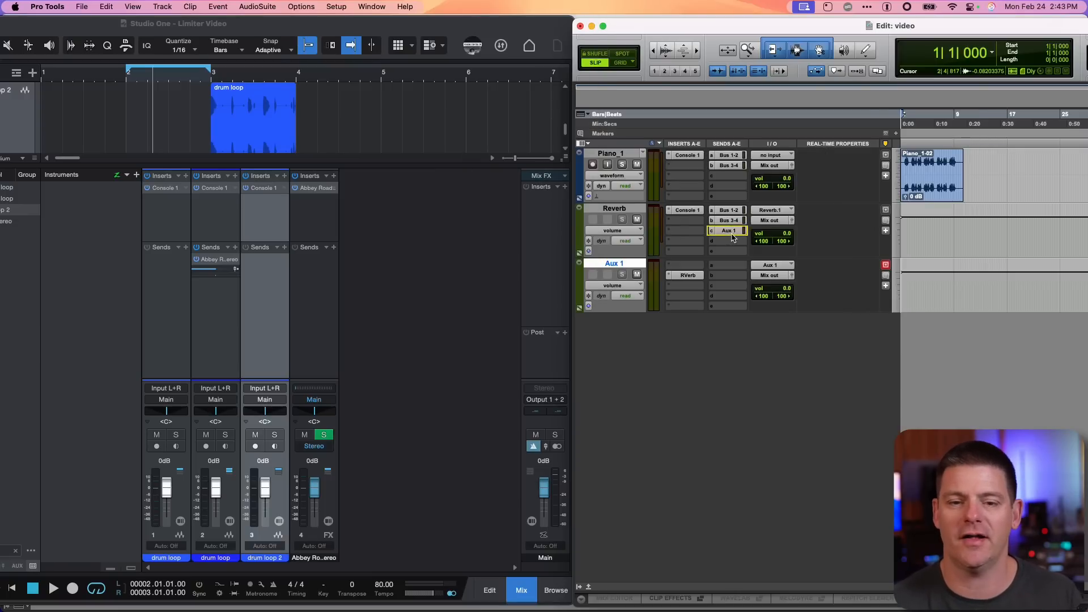
{"action": "left_click", "coordinate": [733, 237]}
{"action": "left_click", "coordinate": [732, 237]}
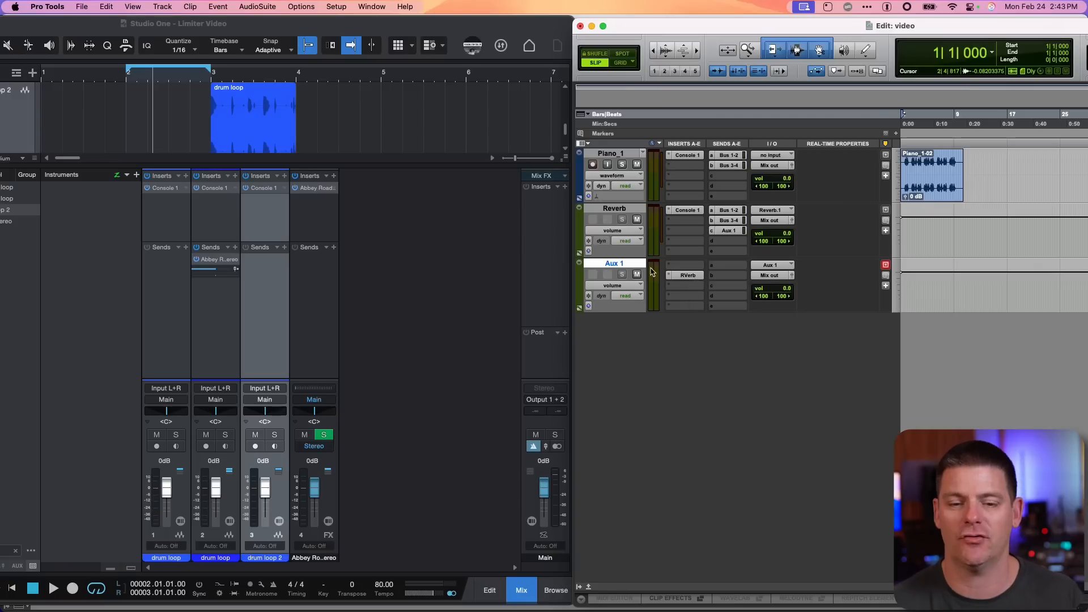
{"action": "left_click", "coordinate": [689, 276]}
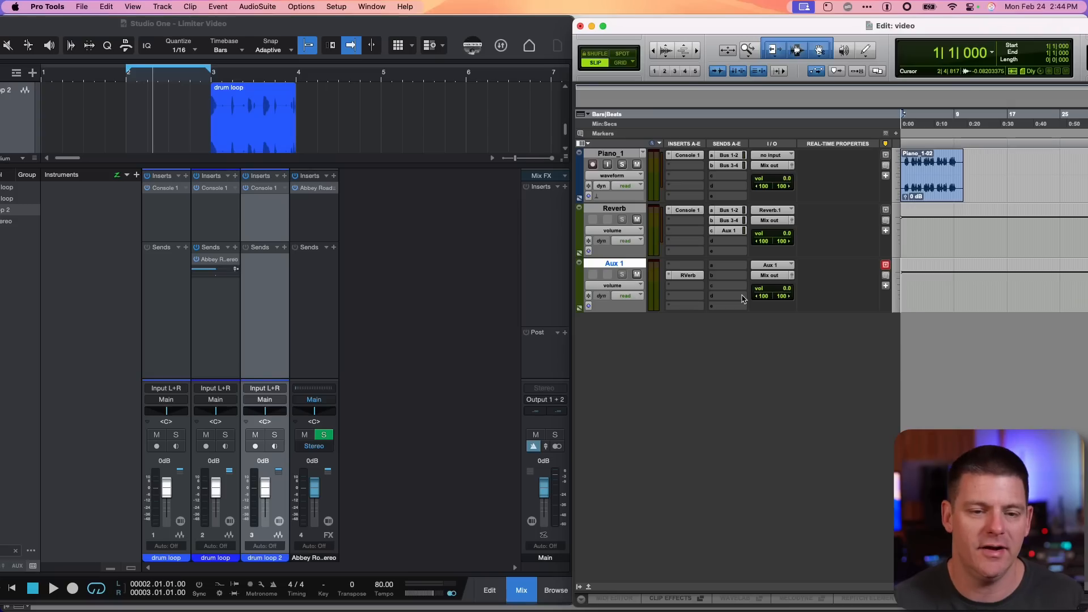
Open the Abbey Road Chambers plugin from the second drum loop channel's send
{"action": "left_click", "coordinate": [219, 258]}
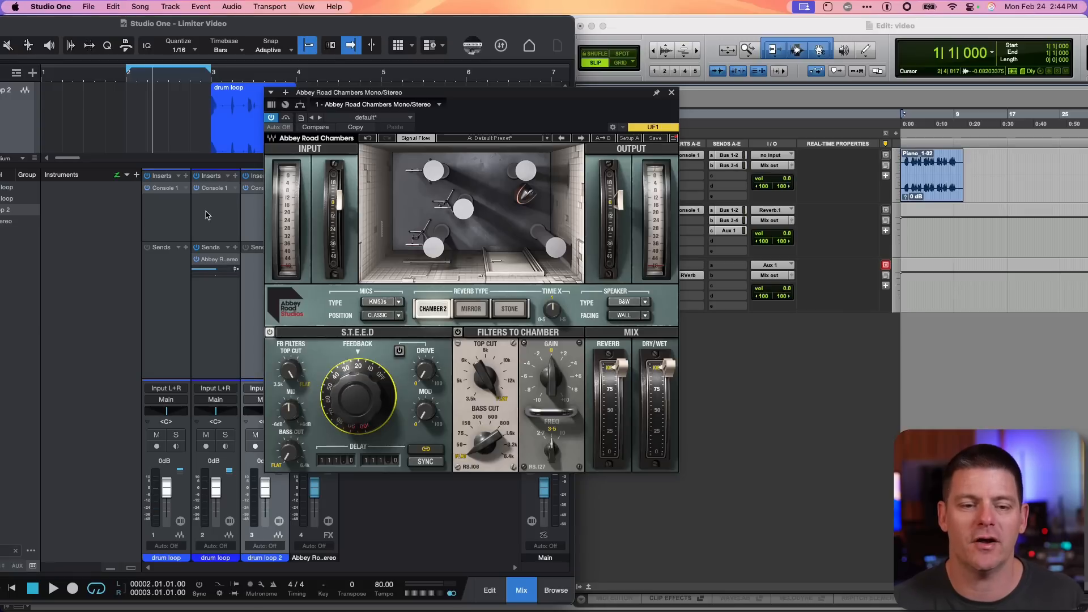
{"action": "left_click", "coordinate": [221, 260]}
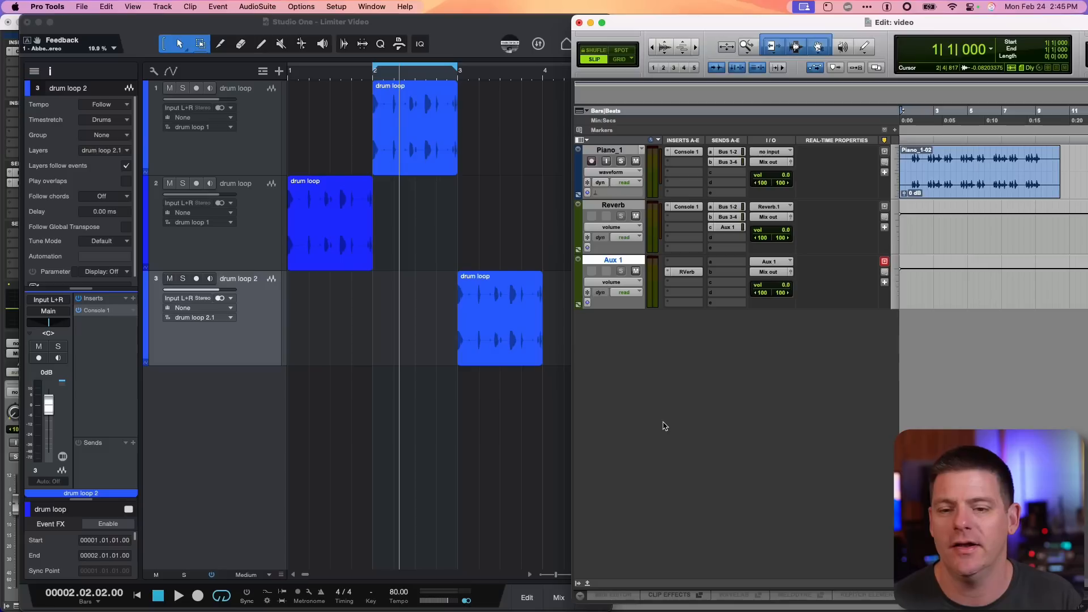
{"action": "left_click_drag", "start_coordinate": [932, 173], "coordinate": [955, 179]}
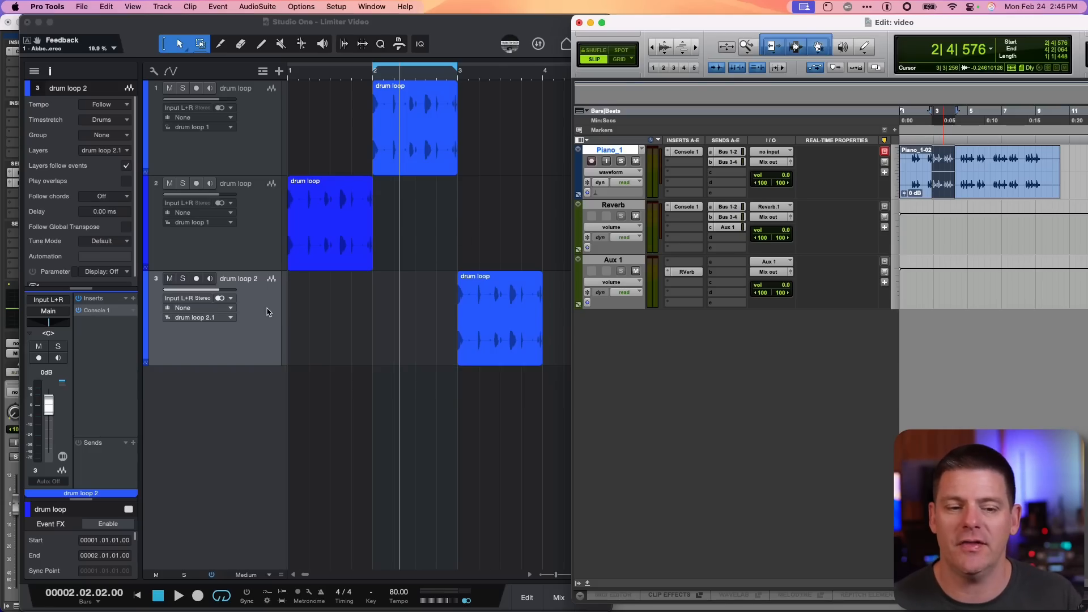
Split out and select a short section of track 2's drum loop event, then expand its event settings in the inspector
{"action": "left_click", "coordinate": [268, 310]}
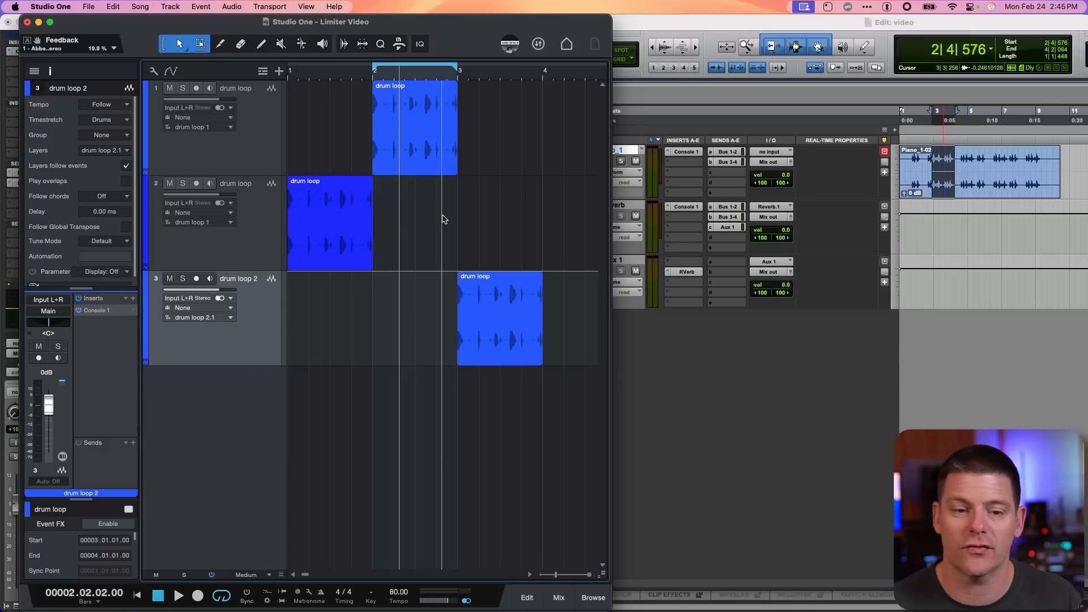
{"action": "left_click_drag", "start_coordinate": [319, 210], "coordinate": [350, 214]}
{"action": "double_click", "coordinate": [338, 227]}
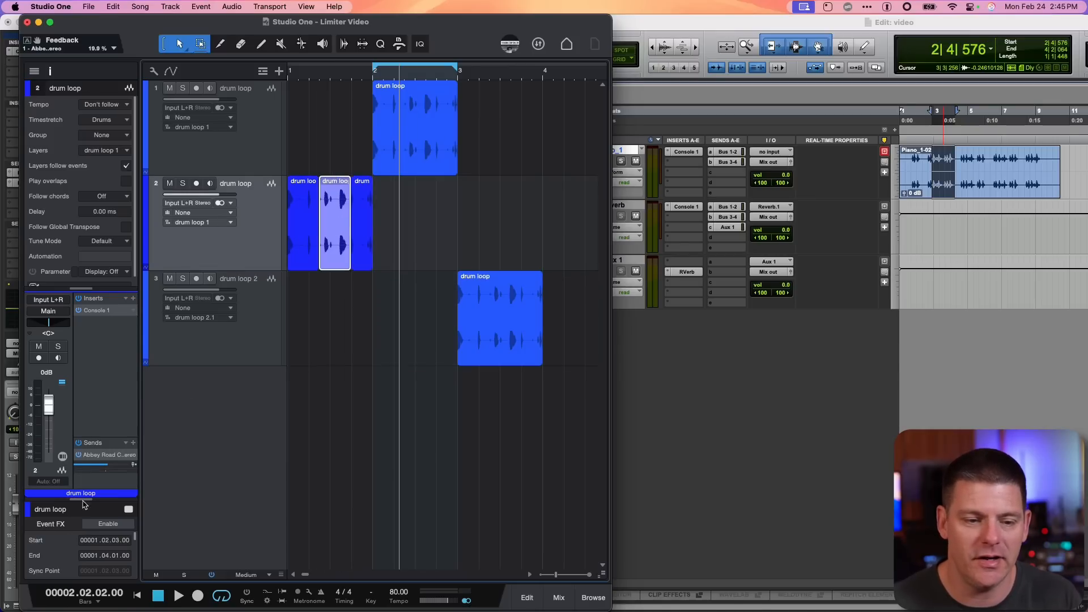
{"action": "left_click_drag", "start_coordinate": [88, 507], "coordinate": [85, 354]}
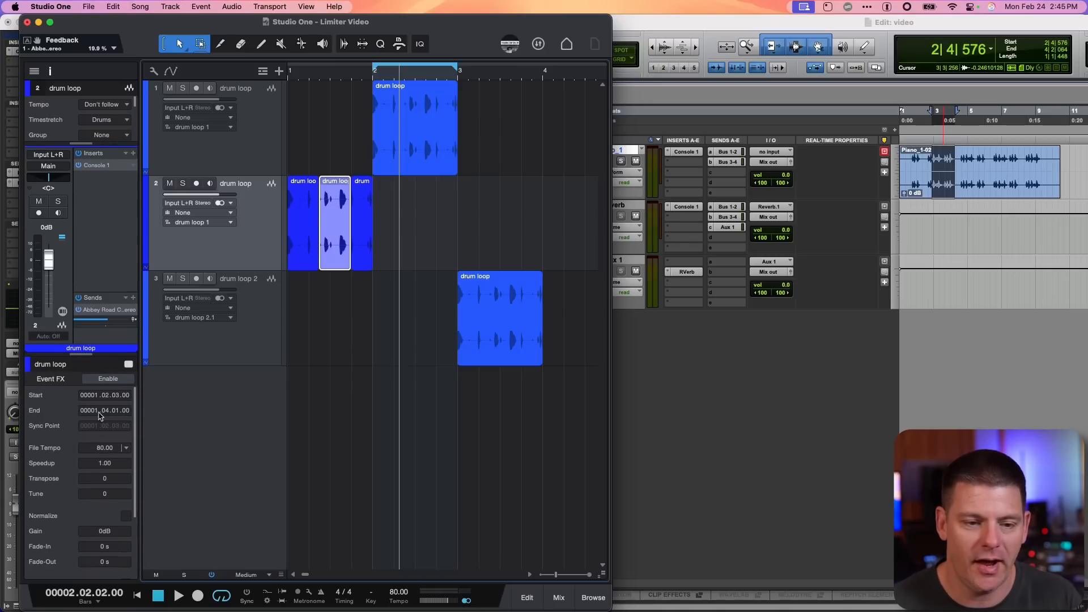
Enable Event FX on the selected drum loop event and insert FabFilter Pro-Q 4 with a low-cut band around 790 Hz
{"action": "left_click", "coordinate": [111, 379]}
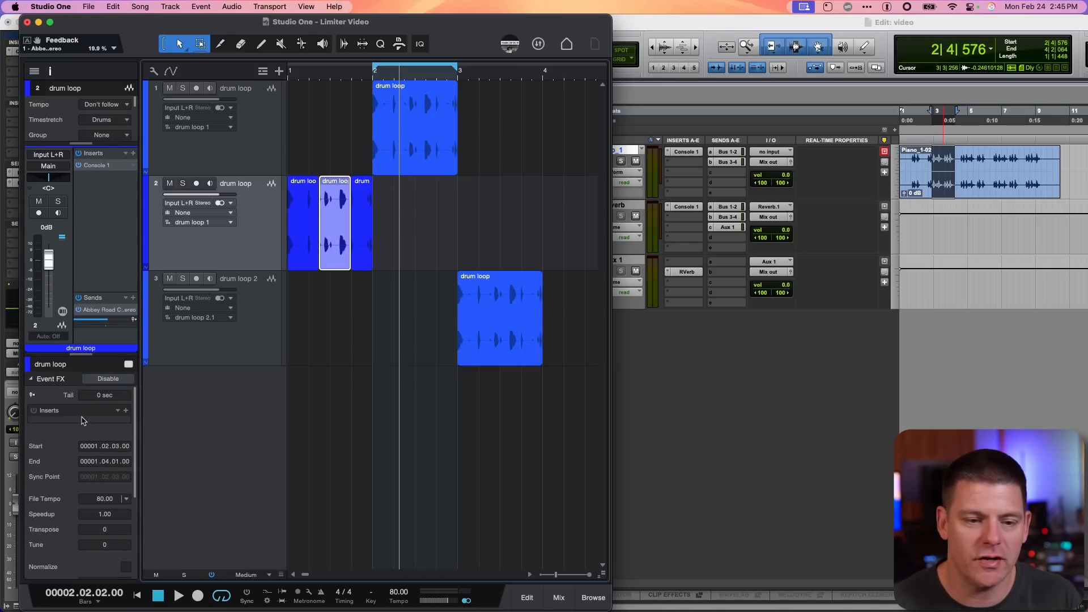
{"action": "left_click", "coordinate": [126, 411]}
{"action": "left_click", "coordinate": [204, 125]}
{"action": "type", "text": "FAB"}
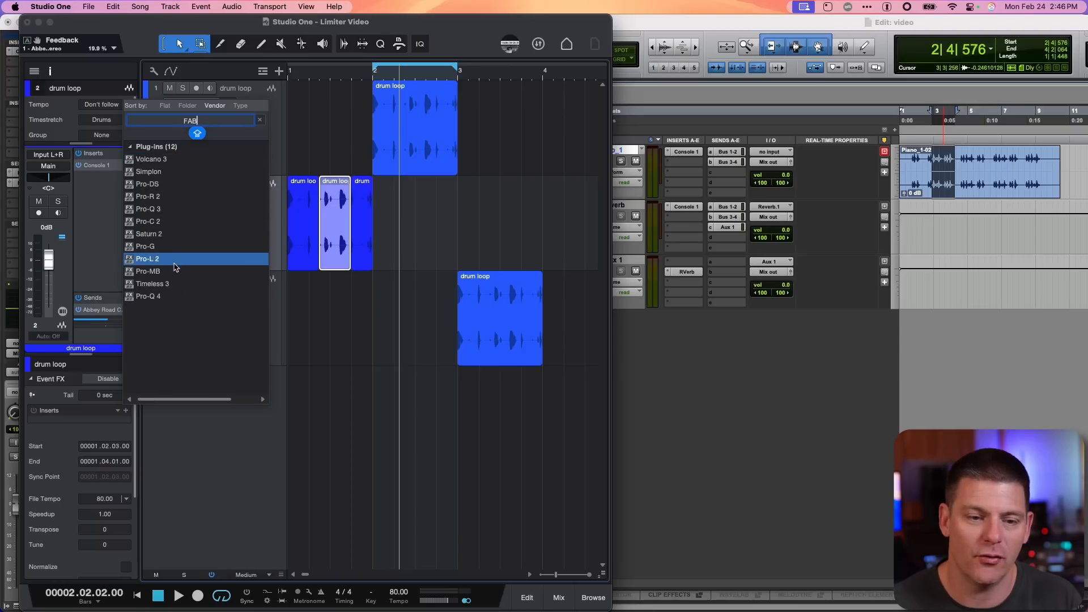
{"action": "double_click", "coordinate": [148, 295]}
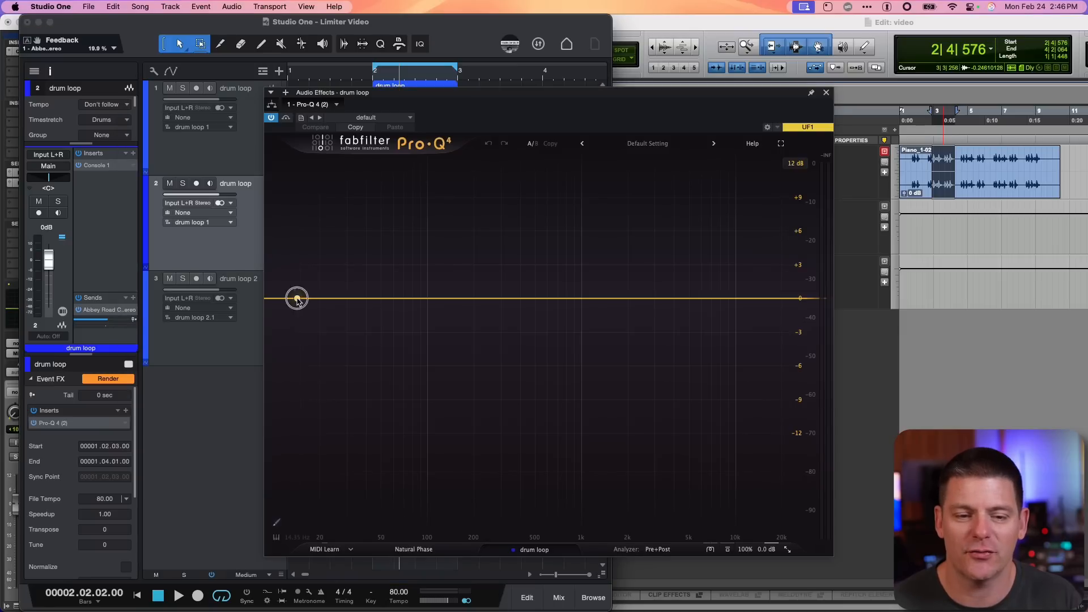
{"action": "left_click_drag", "start_coordinate": [291, 297], "coordinate": [565, 295]}
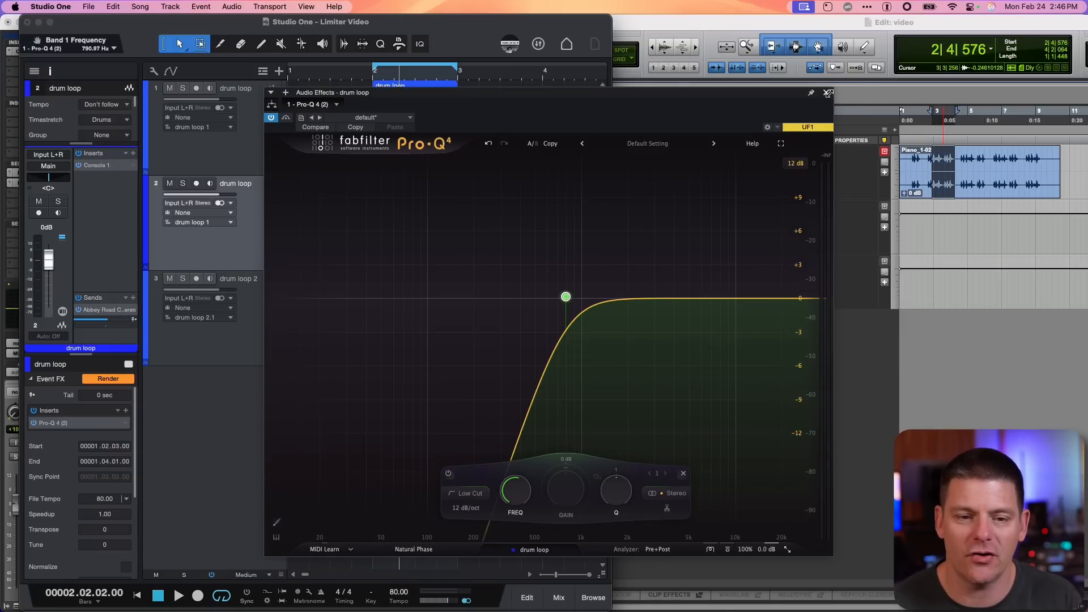
{"action": "left_click_drag", "start_coordinate": [829, 93], "coordinate": [826, 93]}
{"action": "left_click", "coordinate": [344, 250]}
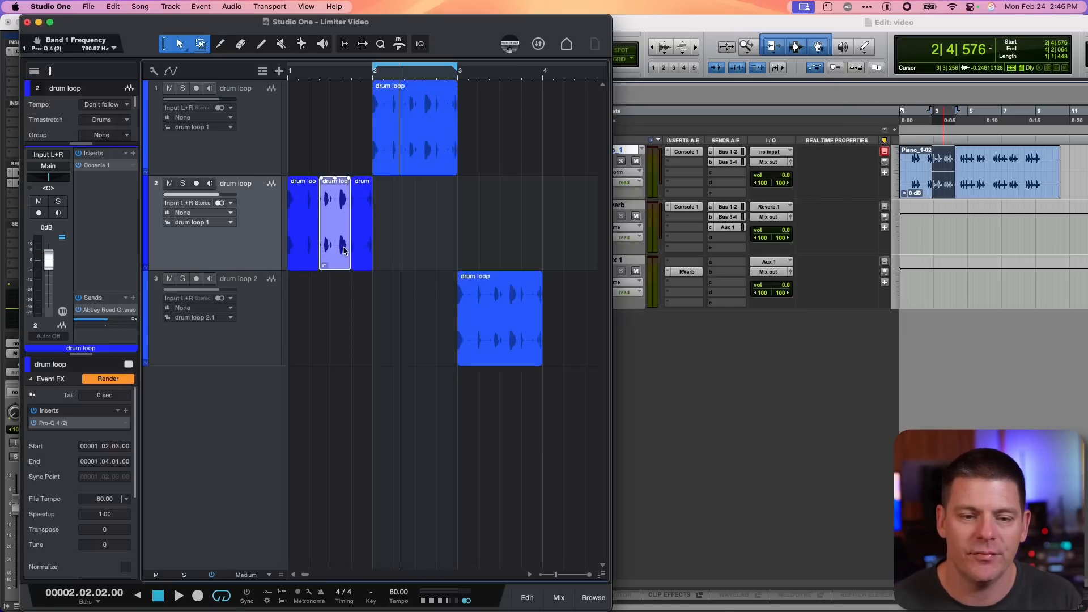
Render and restore the event effects, then lower the Pro-Q 4 low-cut frequency to about 103 Hz
{"action": "left_click", "coordinate": [109, 379]}
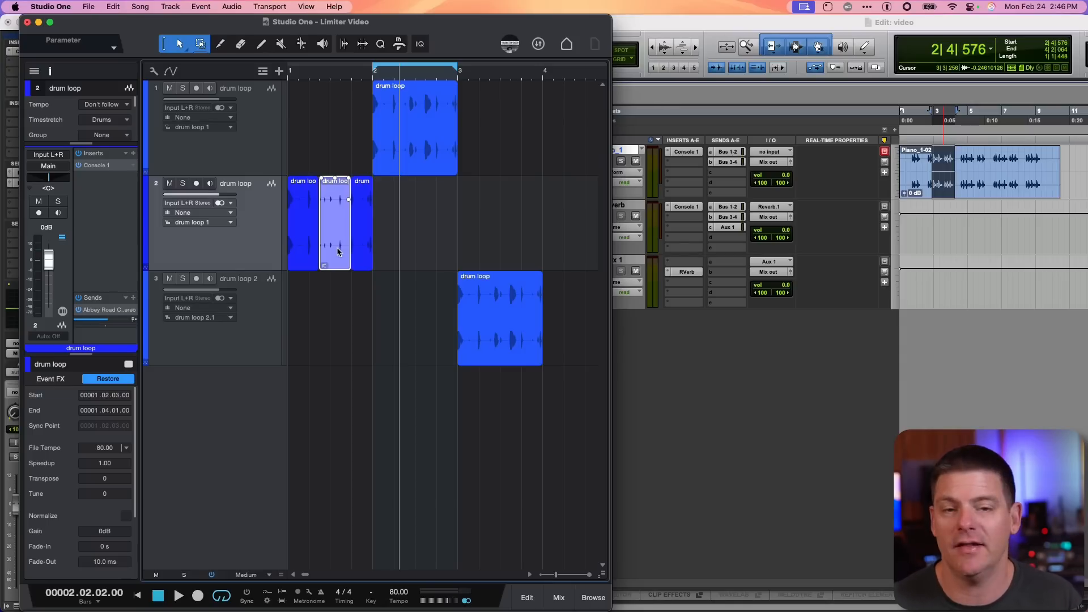
{"action": "left_click", "coordinate": [107, 379]}
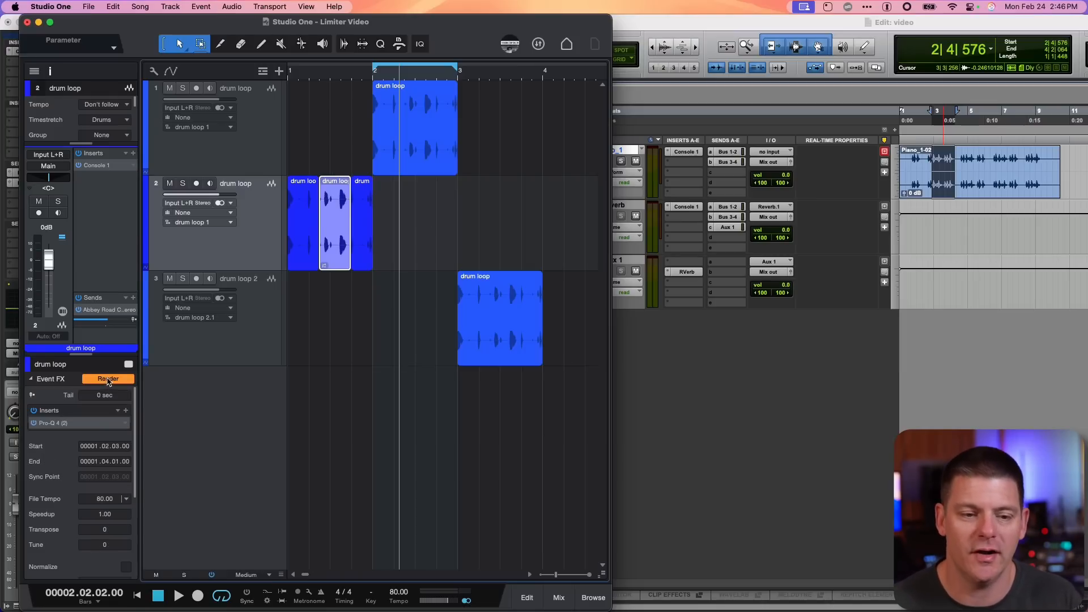
{"action": "double_click", "coordinate": [89, 424]}
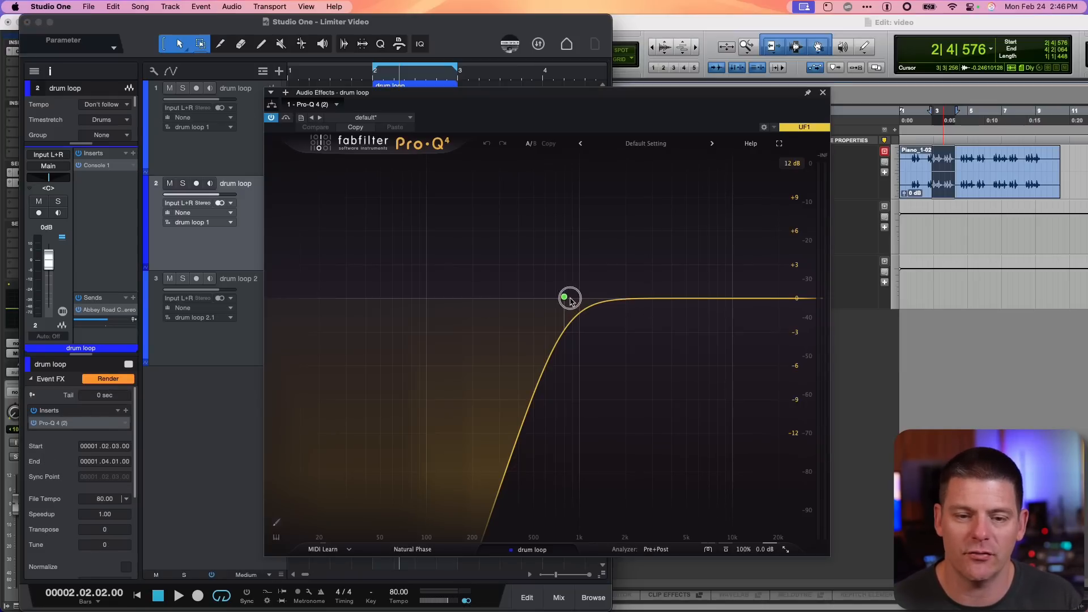
{"action": "left_click_drag", "start_coordinate": [564, 297], "coordinate": [428, 291]}
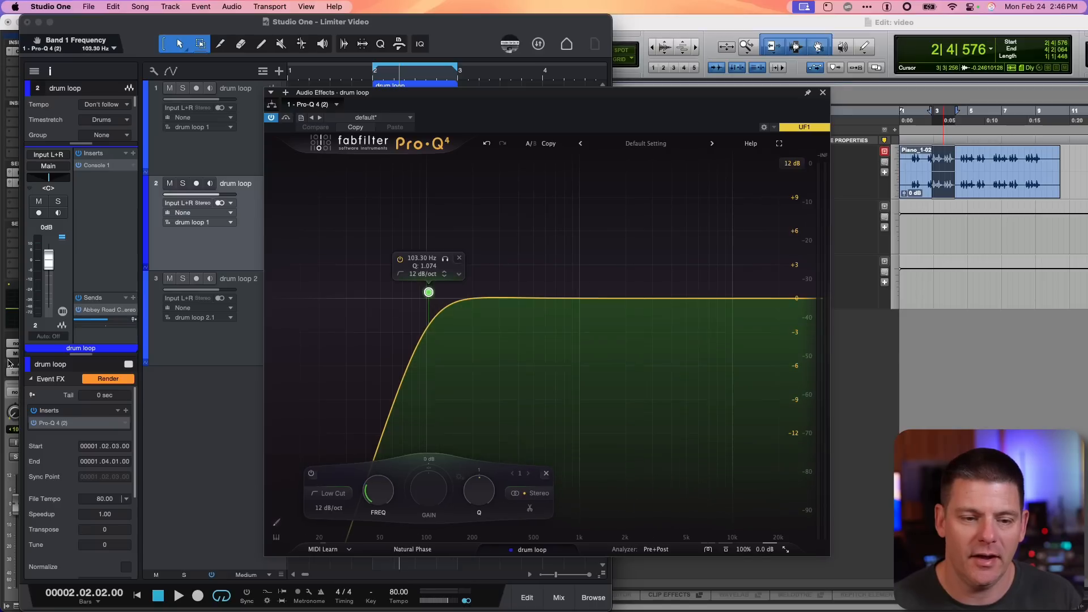
Render the event effects onto the drum loop event
{"action": "left_click", "coordinate": [77, 426]}
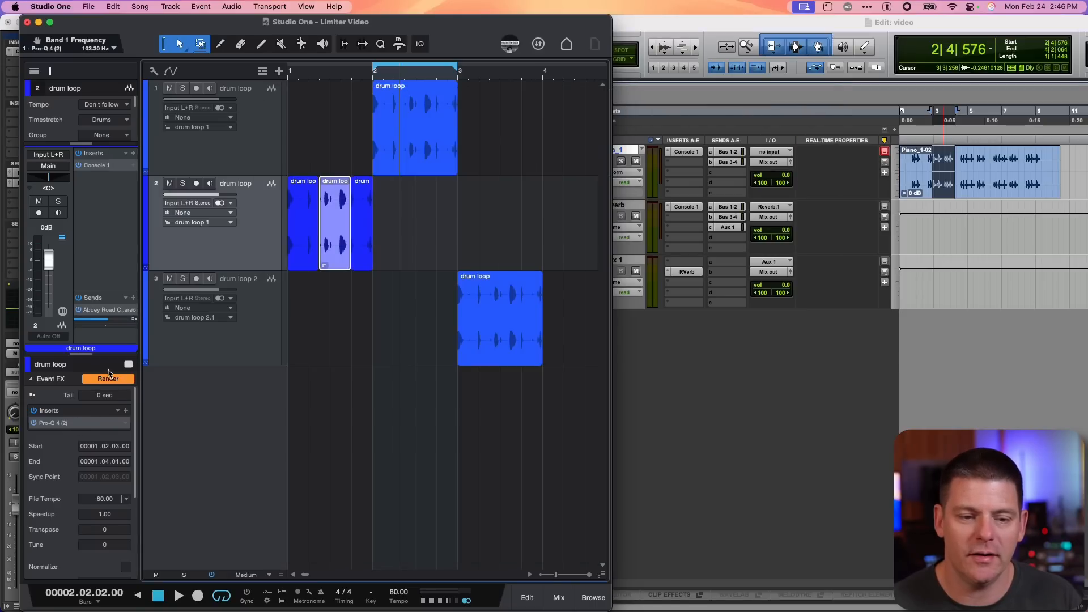
{"action": "left_click", "coordinate": [111, 379]}
{"action": "left_click", "coordinate": [111, 379]}
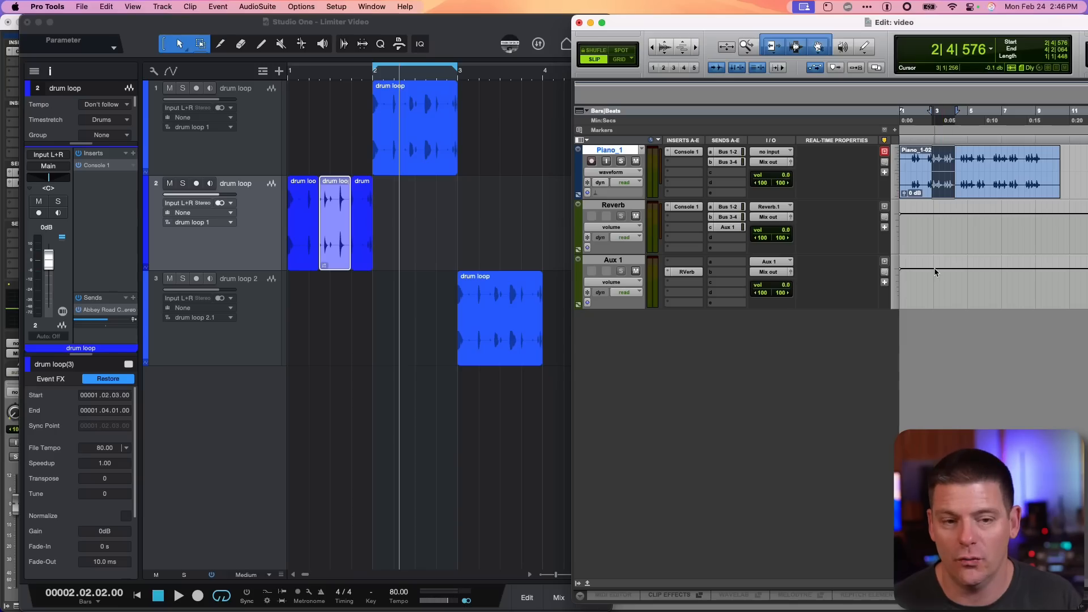
Switch to Pro Tools and open FabFilter Pro-Q 4 as an AudioSuite plugin
{"action": "left_click", "coordinate": [276, 5]}
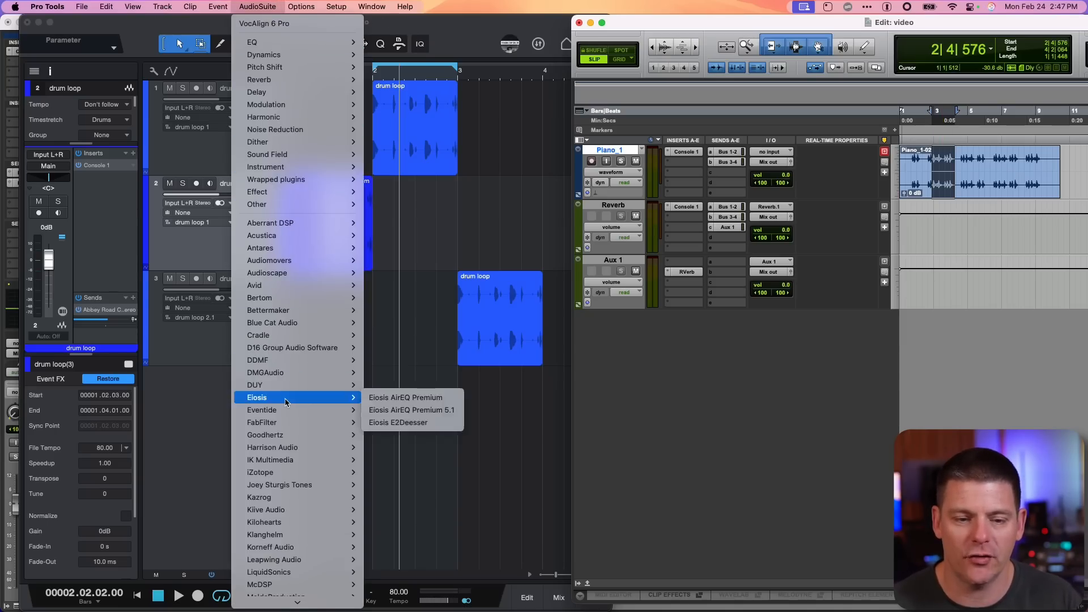
{"action": "mouse_move", "coordinate": [289, 423]}
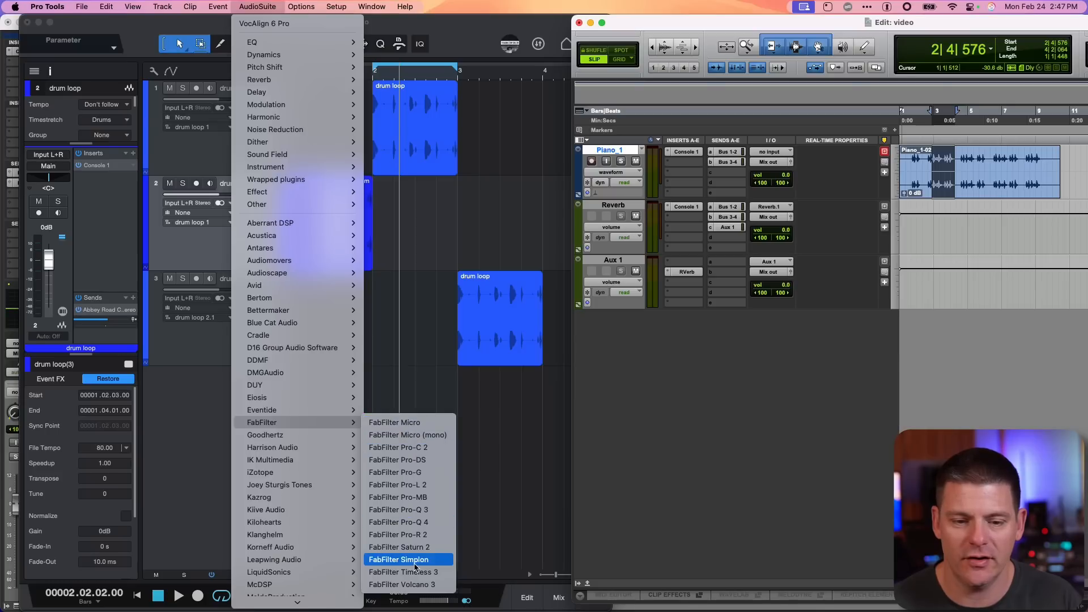
{"action": "left_click", "coordinate": [421, 523]}
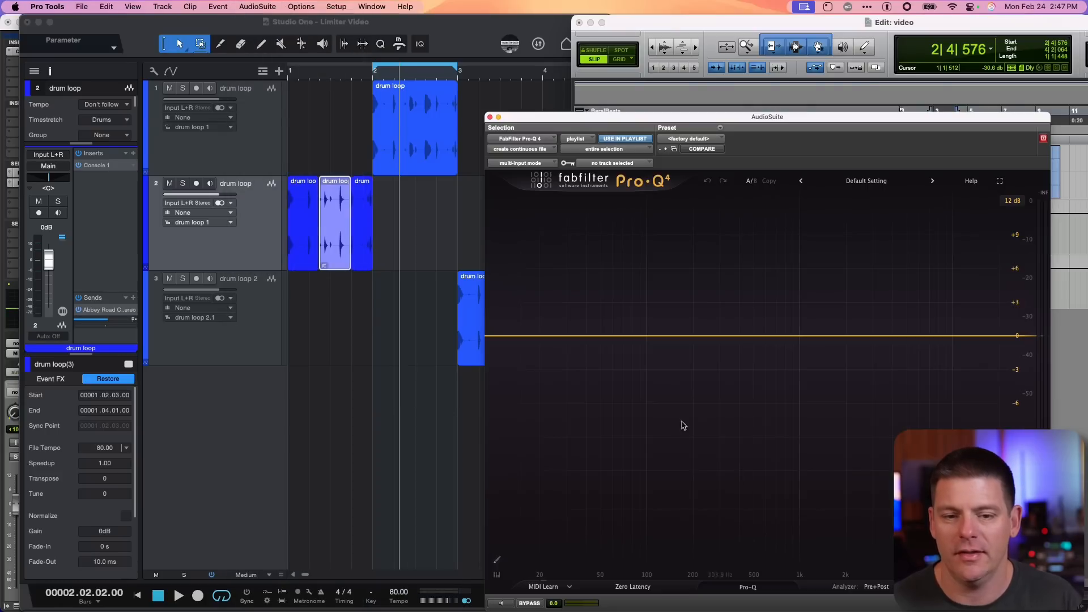
Add a low-cut band in the AudioSuite Pro-Q 4 and render it onto the selected piano clip, then close the window
{"action": "left_click", "coordinate": [534, 338]}
{"action": "left_click_drag", "start_coordinate": [516, 338], "coordinate": [693, 339]}
{"action": "left_click_drag", "start_coordinate": [736, 118], "coordinate": [701, 67]}
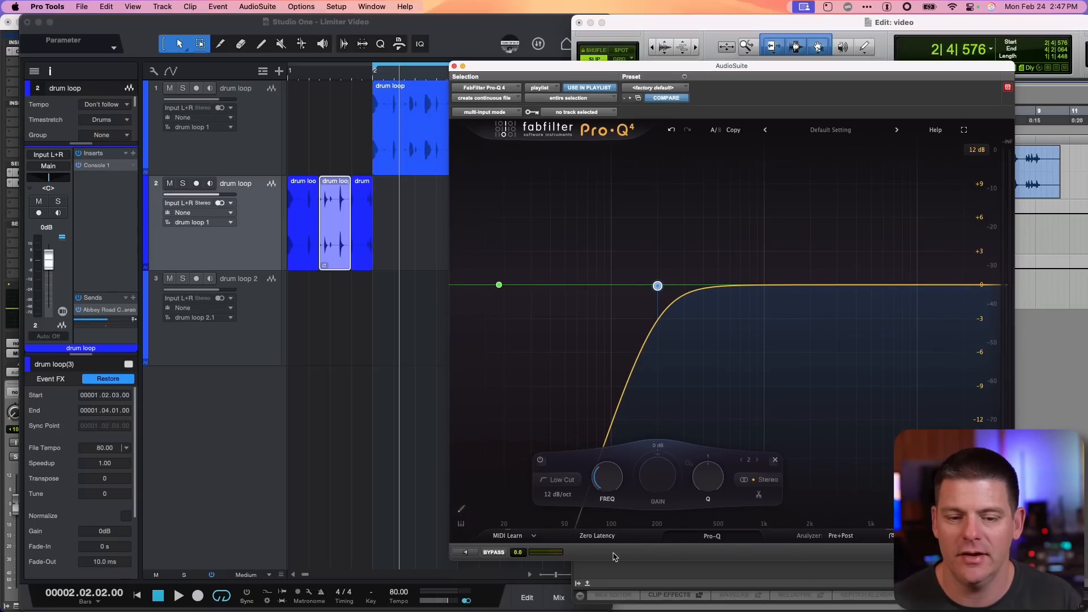
{"action": "left_click_drag", "start_coordinate": [823, 78], "coordinate": [750, 72]}
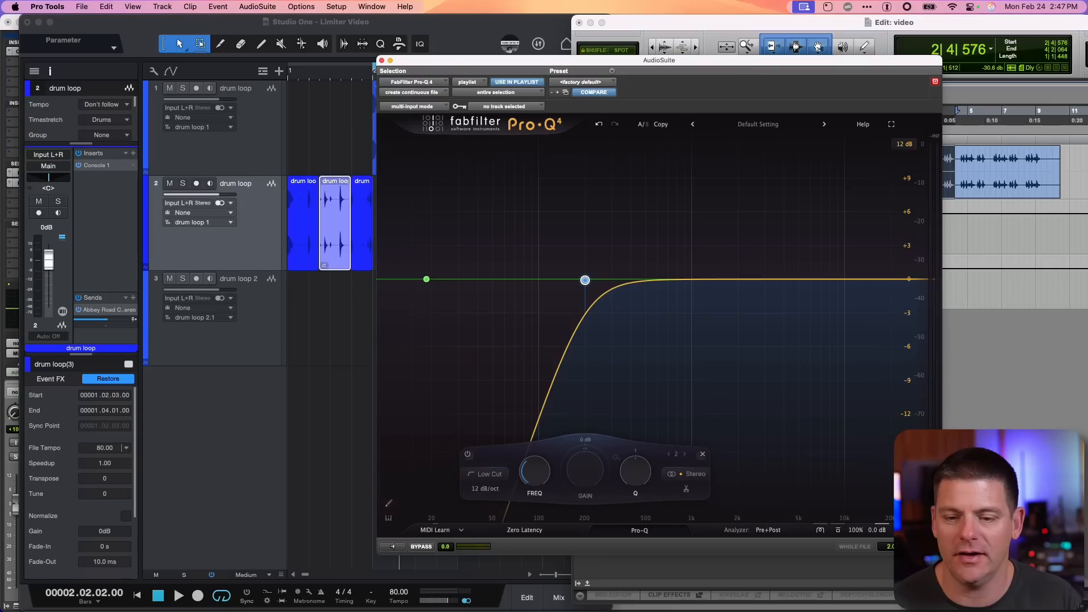
{"action": "left_click", "coordinate": [924, 546]}
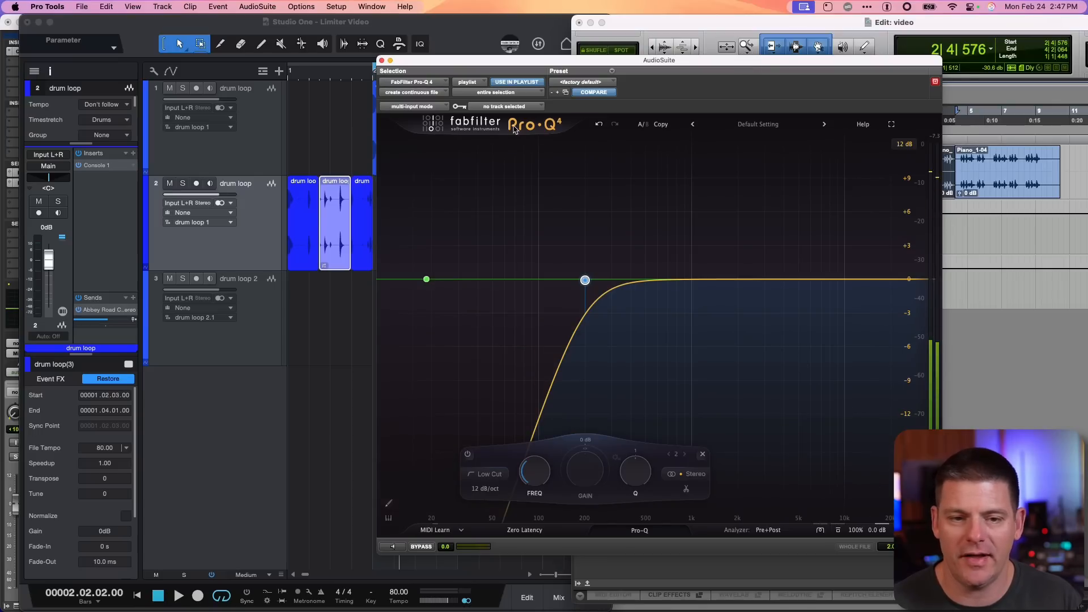
{"action": "left_click", "coordinate": [381, 60]}
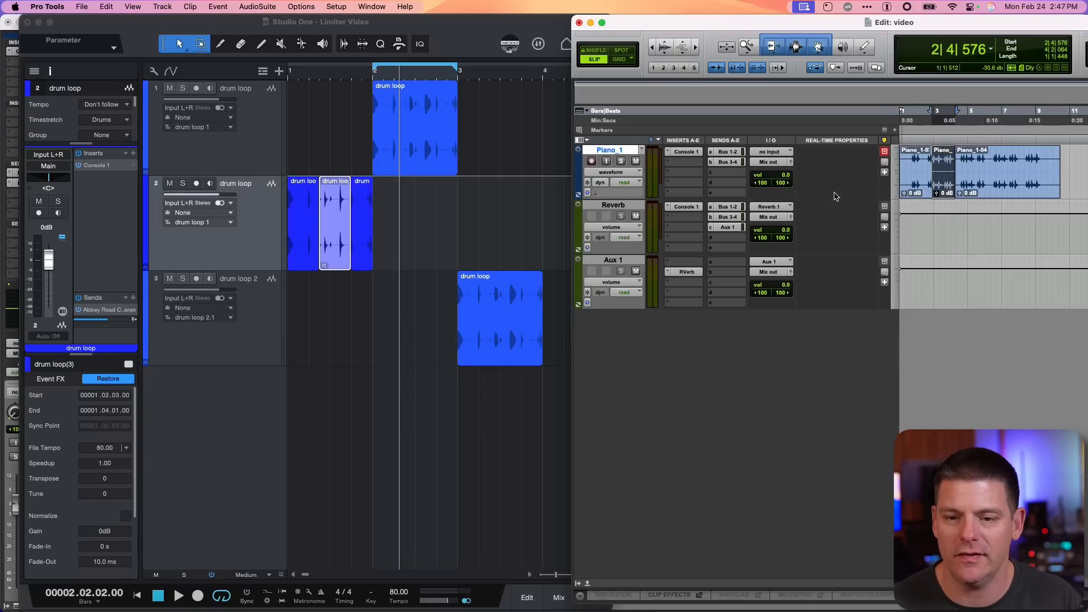
{"action": "left_click", "coordinate": [941, 225]}
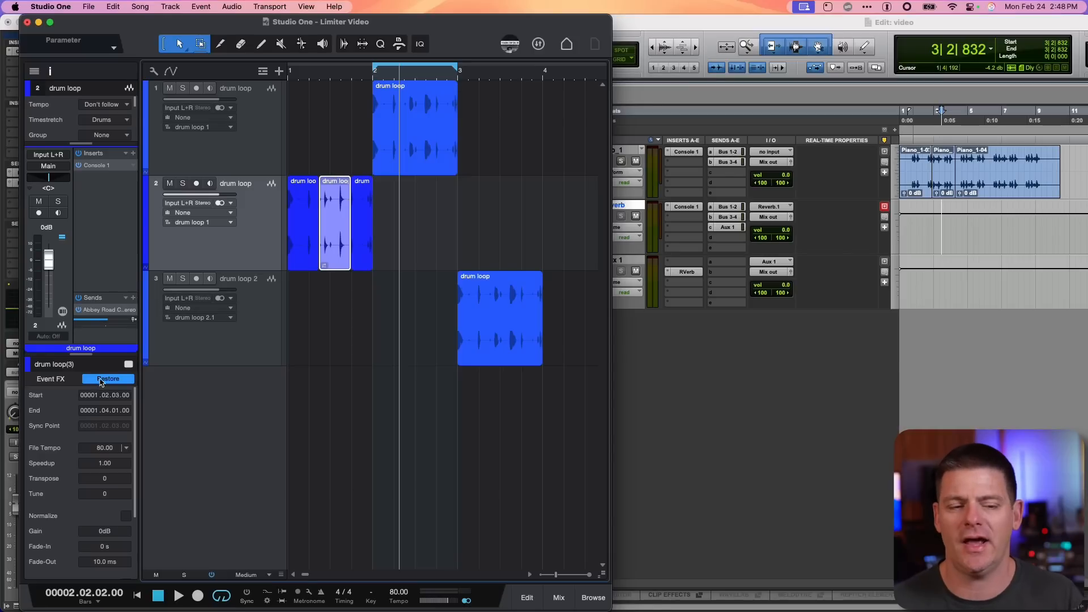
Mix down the selected drum loop event on track 2 into a single event
{"action": "right_click", "coordinate": [331, 238]}
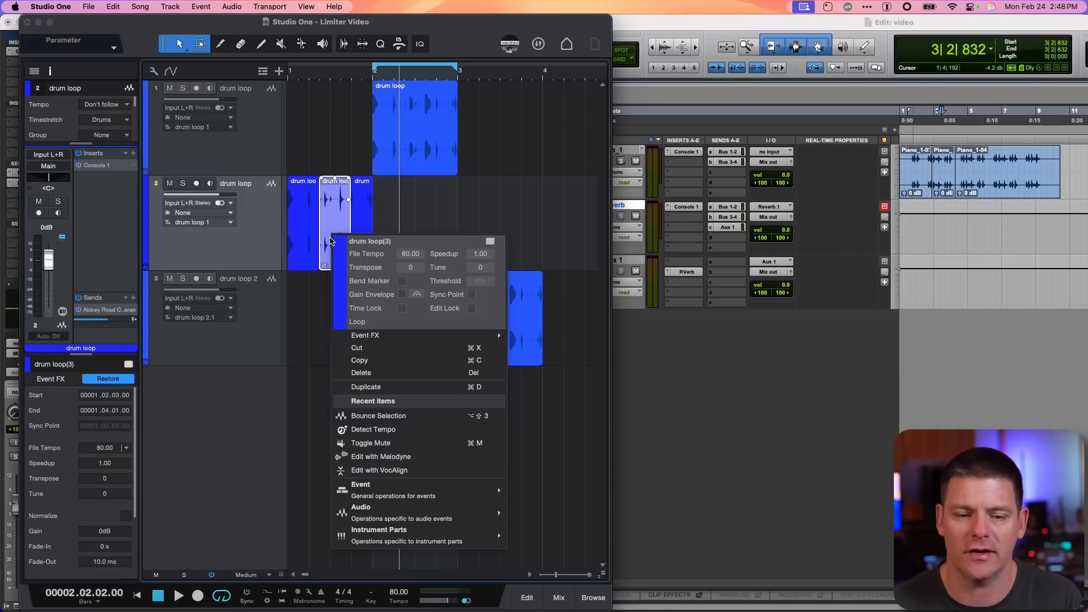
{"action": "mouse_move", "coordinate": [384, 497]}
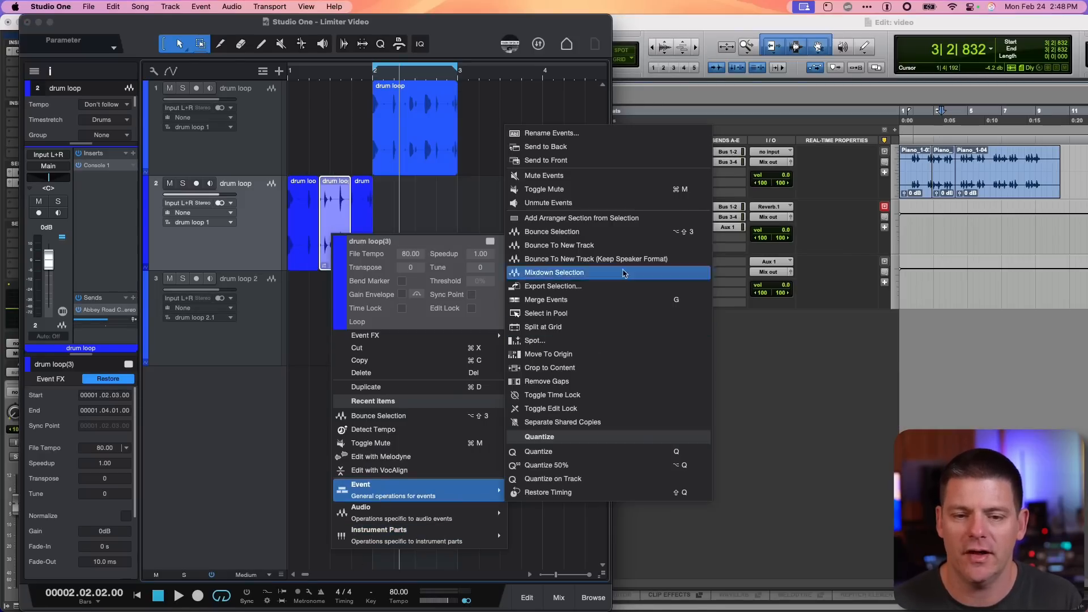
{"action": "left_click", "coordinate": [606, 232]}
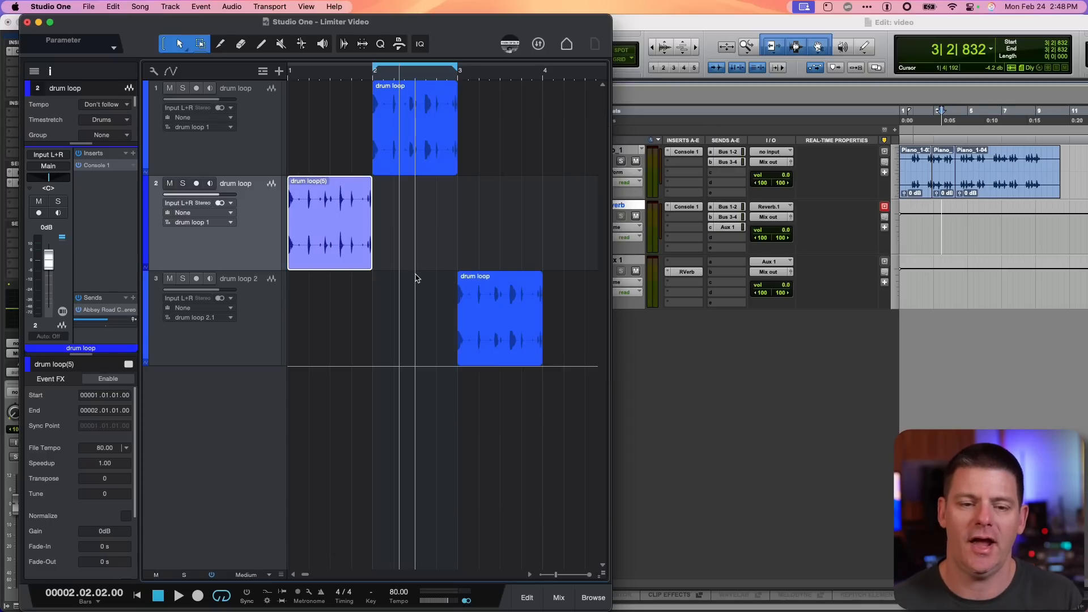